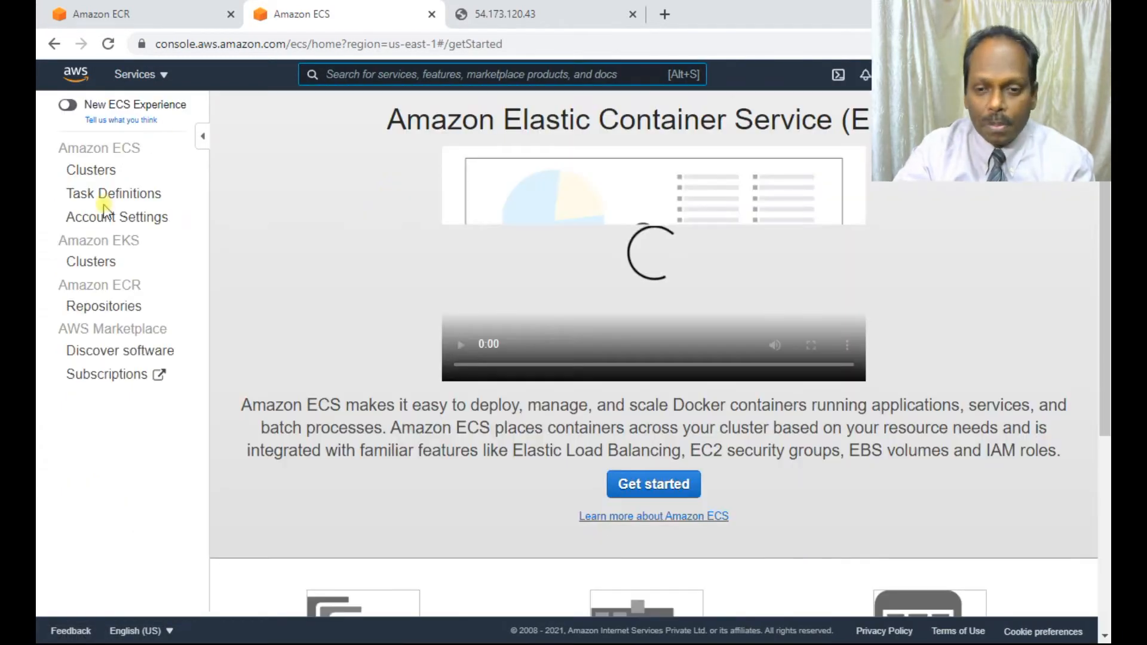
Start creating a new ECS cluster using the Networking only template
click(647, 482)
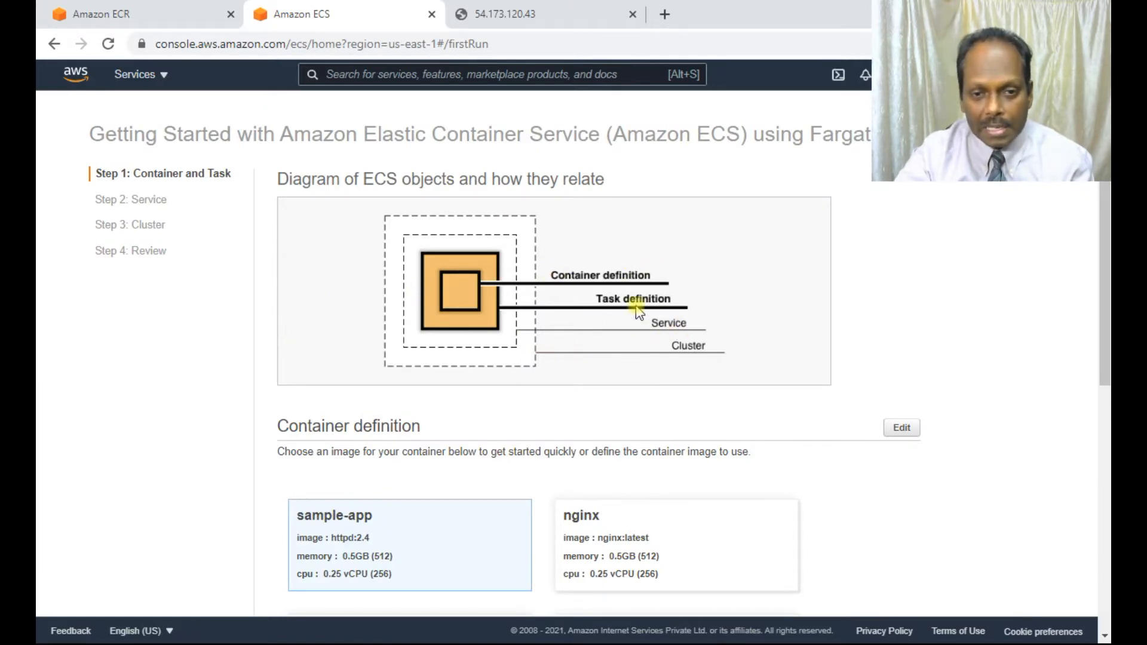
key(alt+Left)
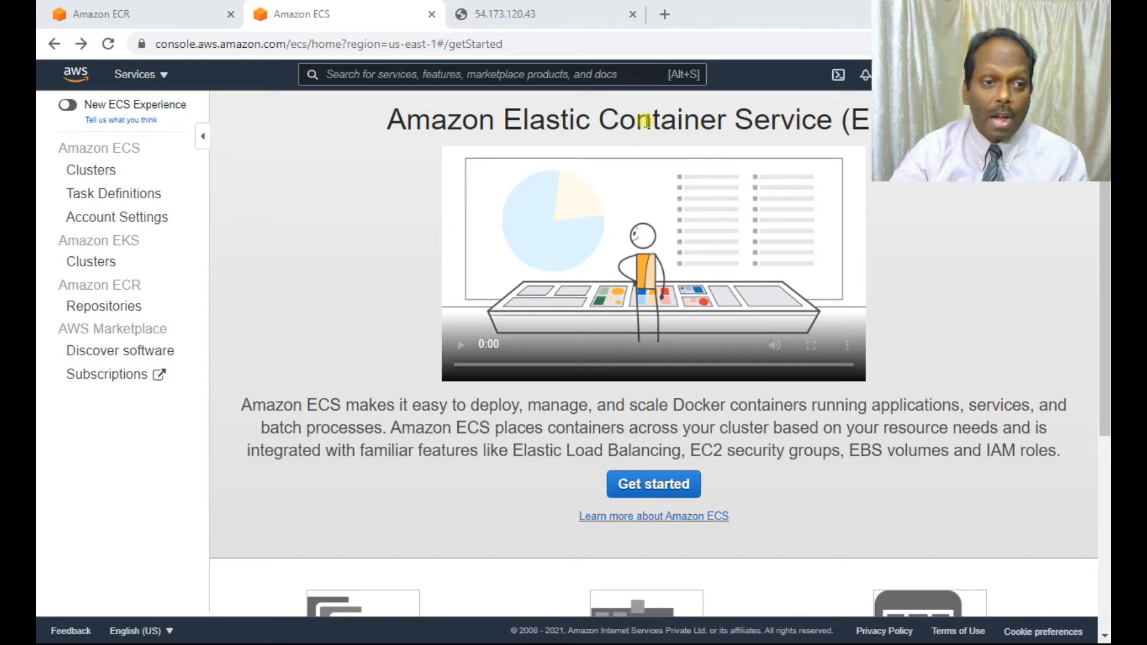
click(104, 172)
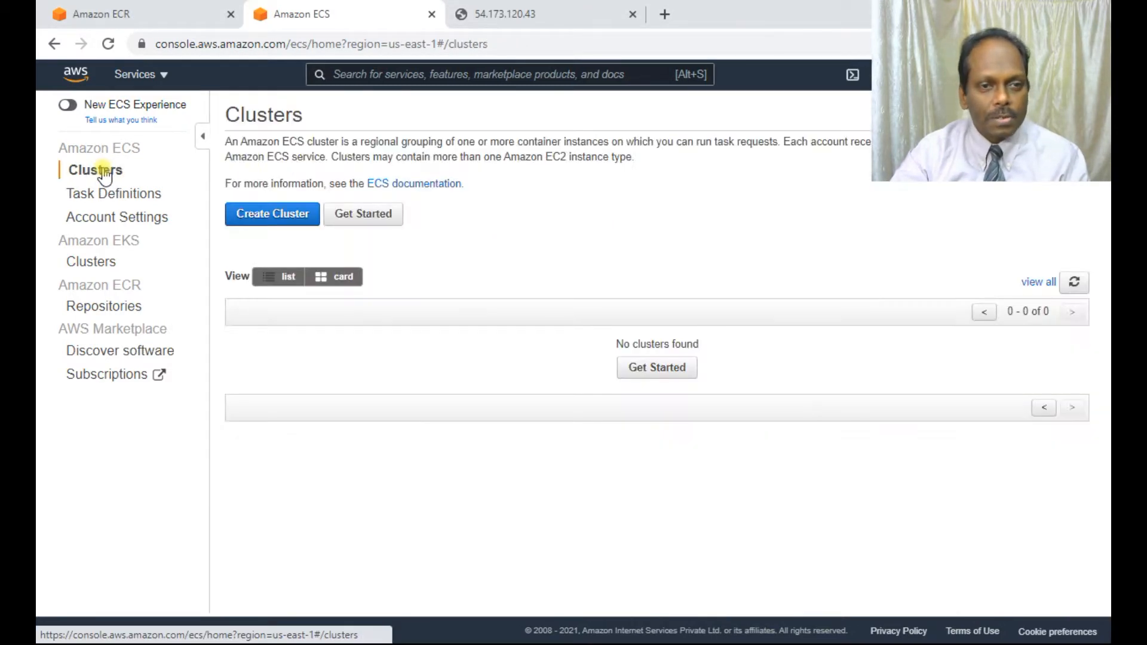
click(272, 214)
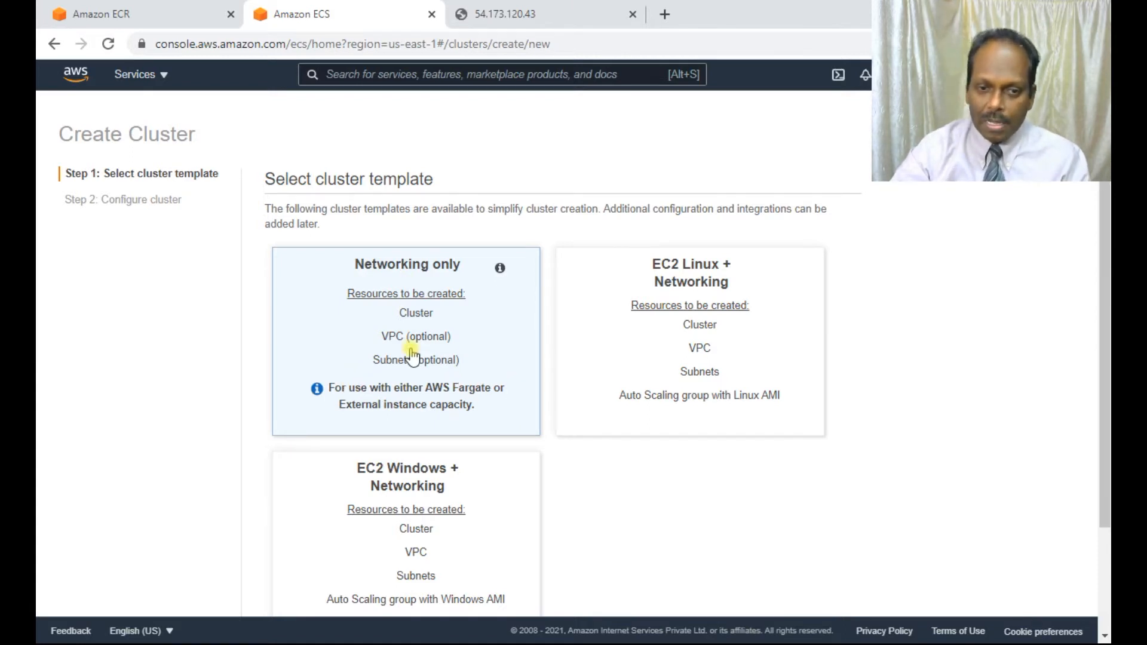
scroll(412, 355, down, 2)
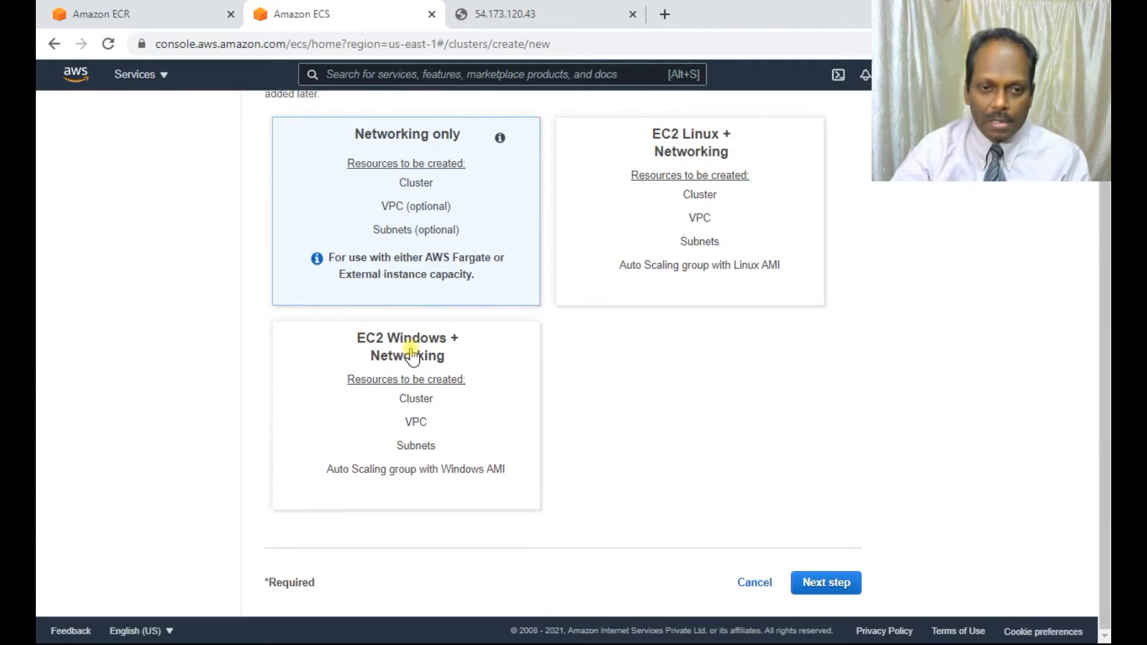
click(826, 582)
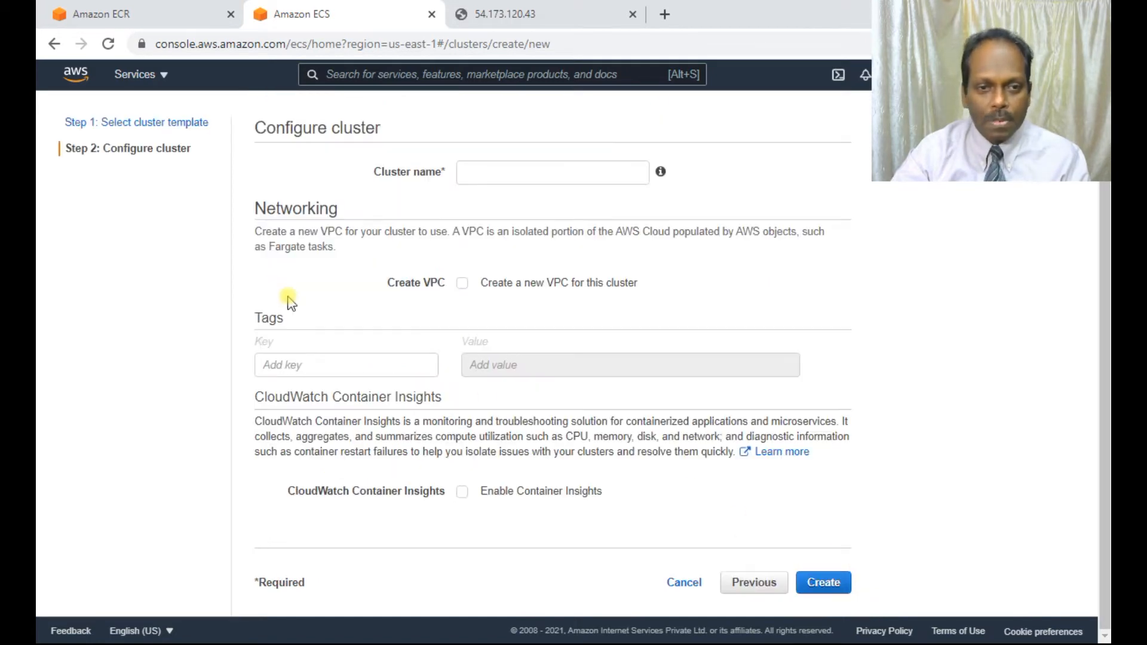
Create the cluster with the name fargate-cluster and open its detail page
click(488, 173)
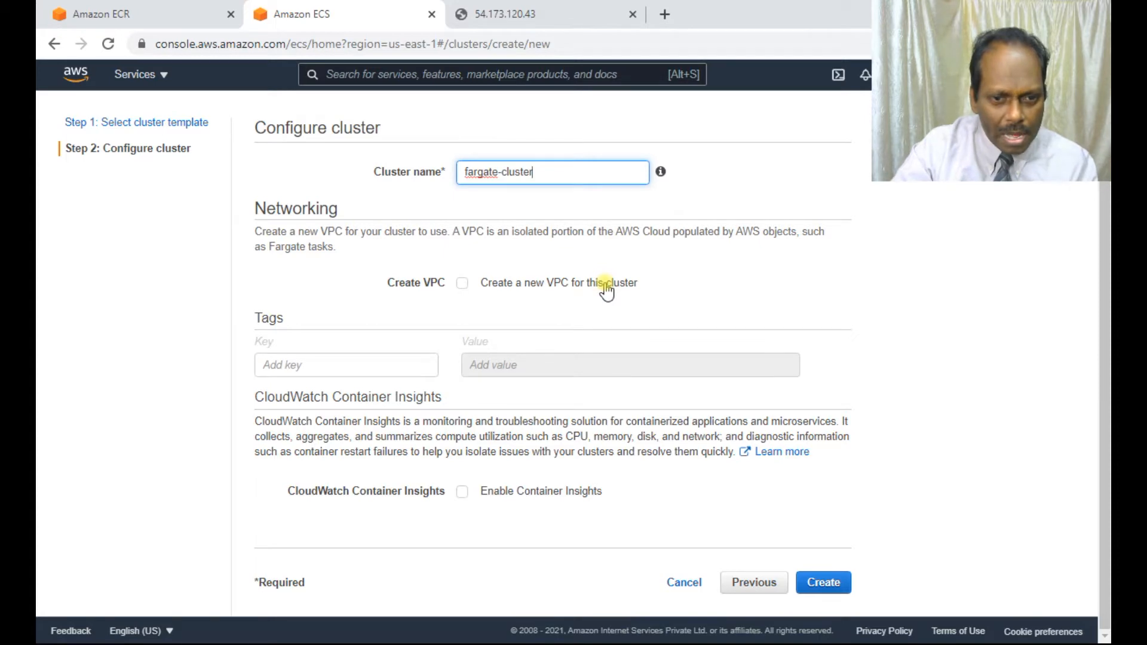
click(824, 583)
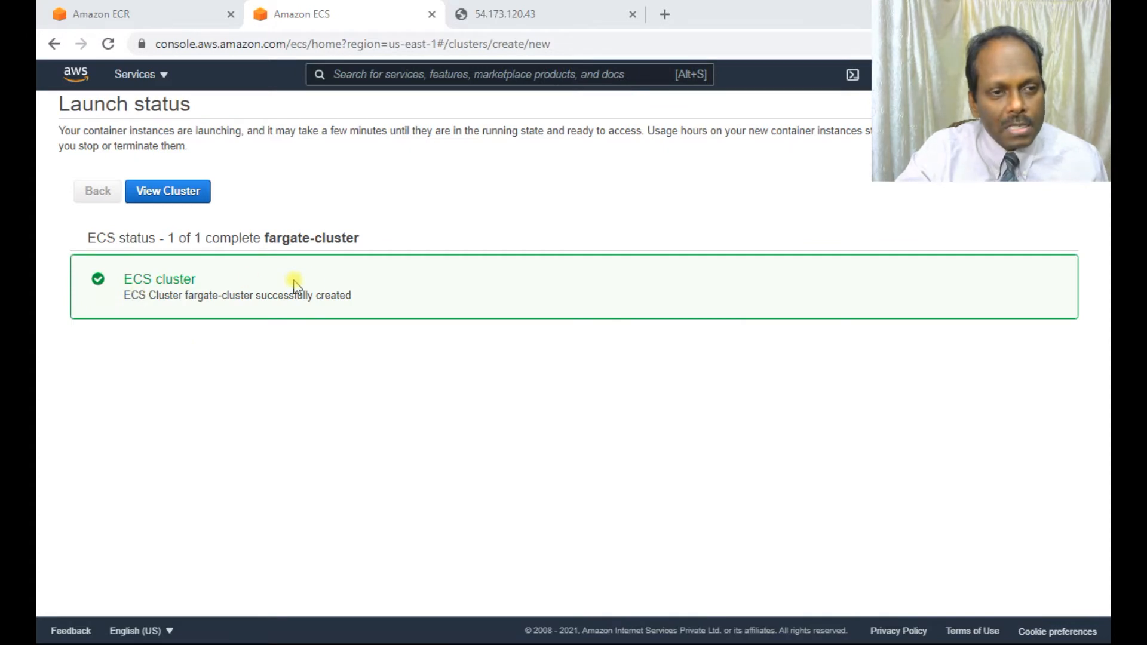
click(154, 191)
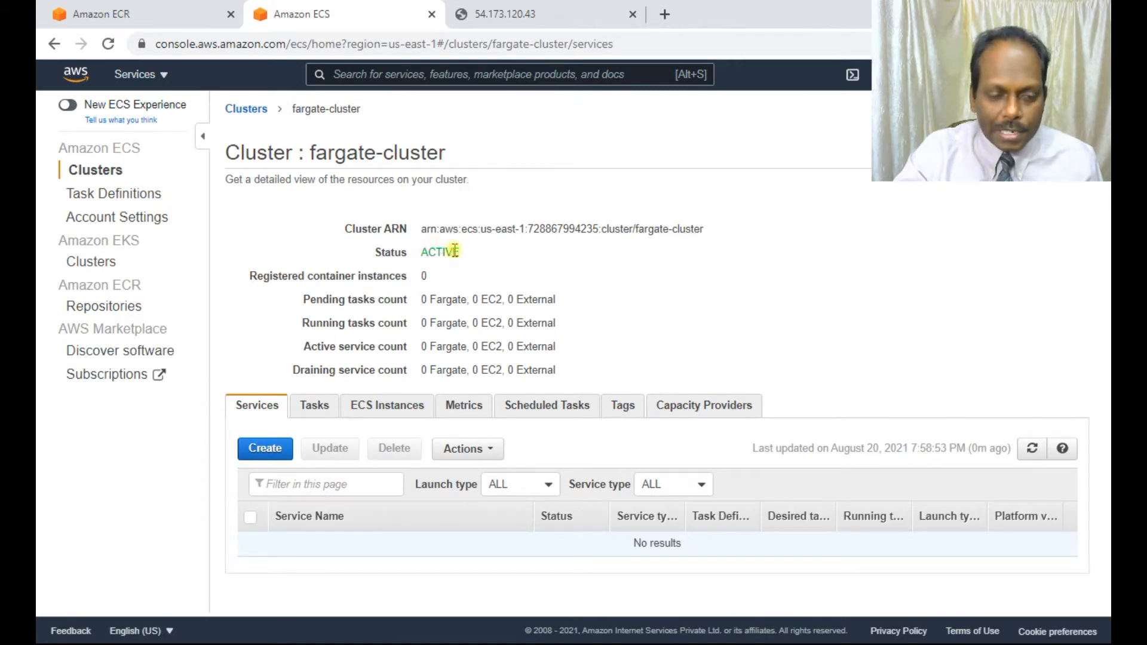
Examine the ECS instances, services and tasks of fargate-cluster
click(387, 411)
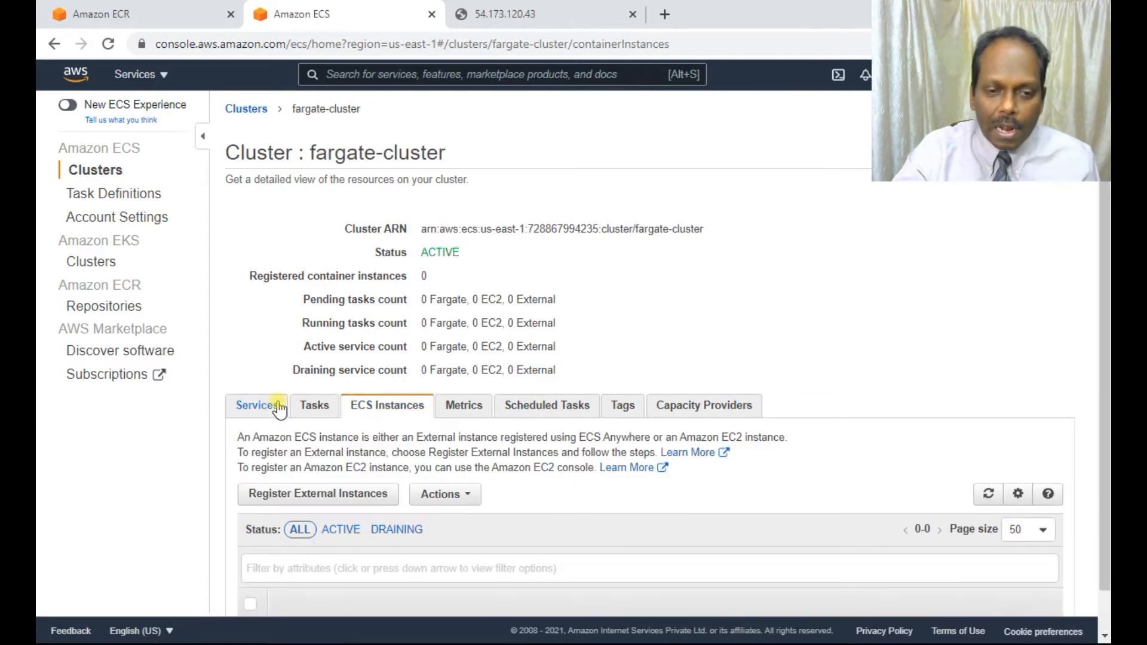
scroll(412, 412, down, 1)
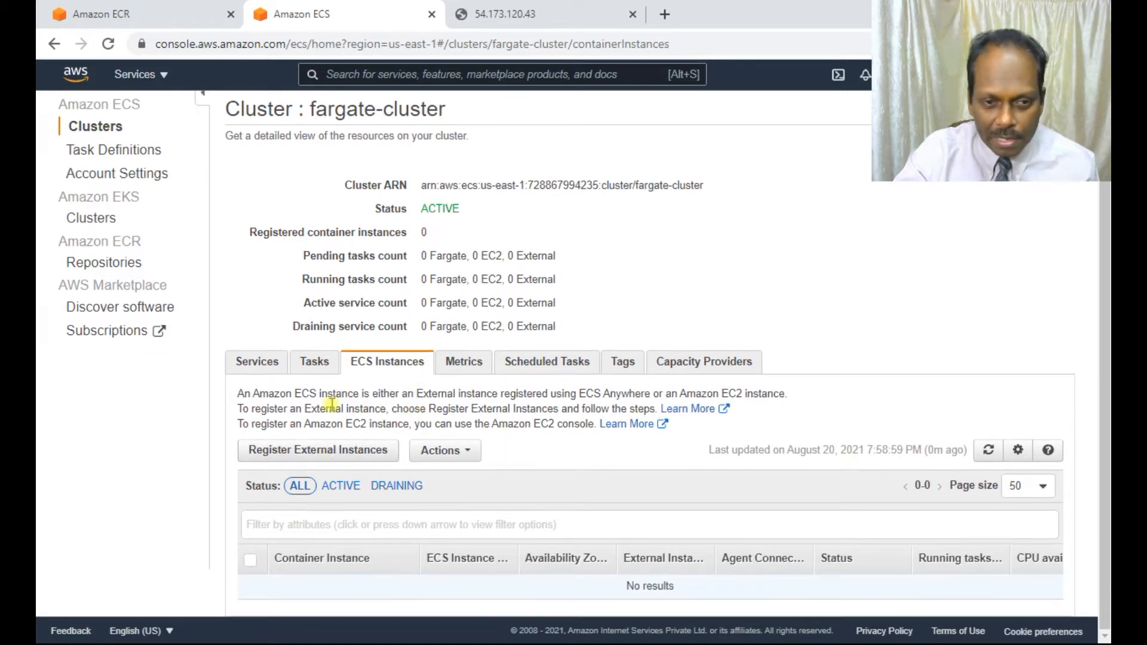
click(248, 361)
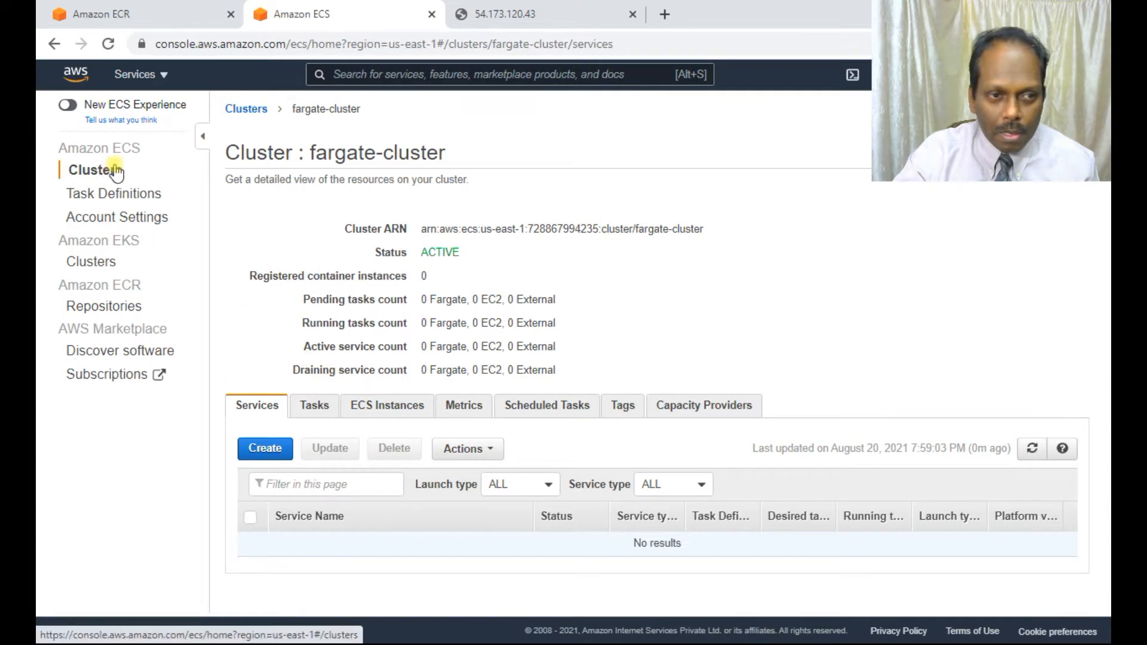
click(303, 408)
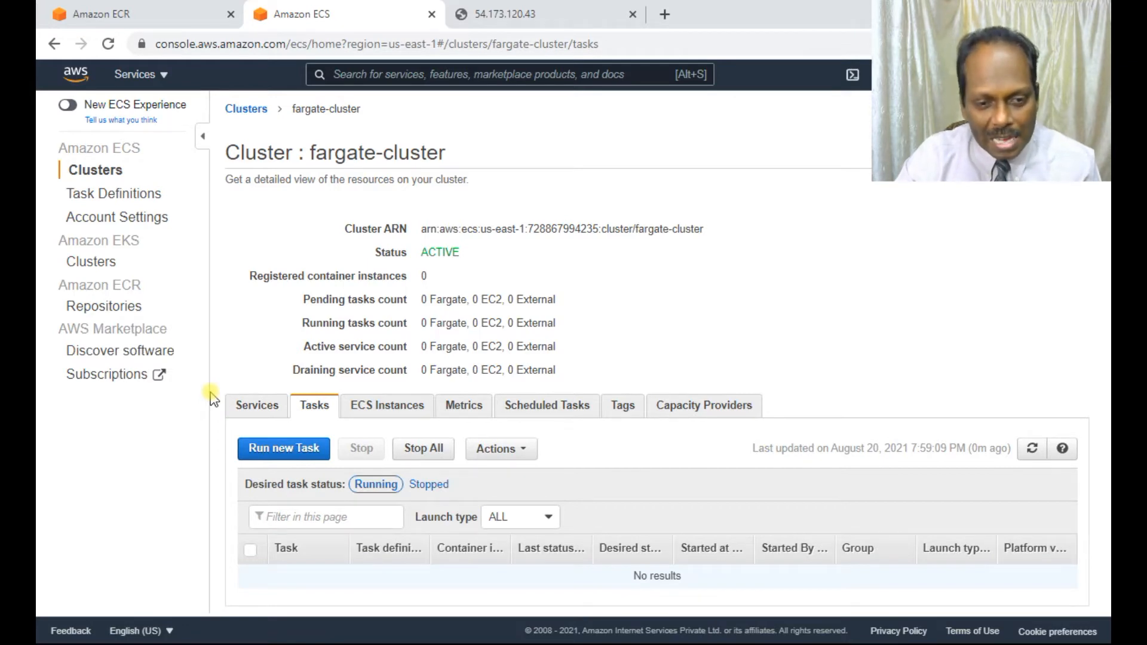
Start a new task definition with the FARGATE launch type compatibility
click(117, 196)
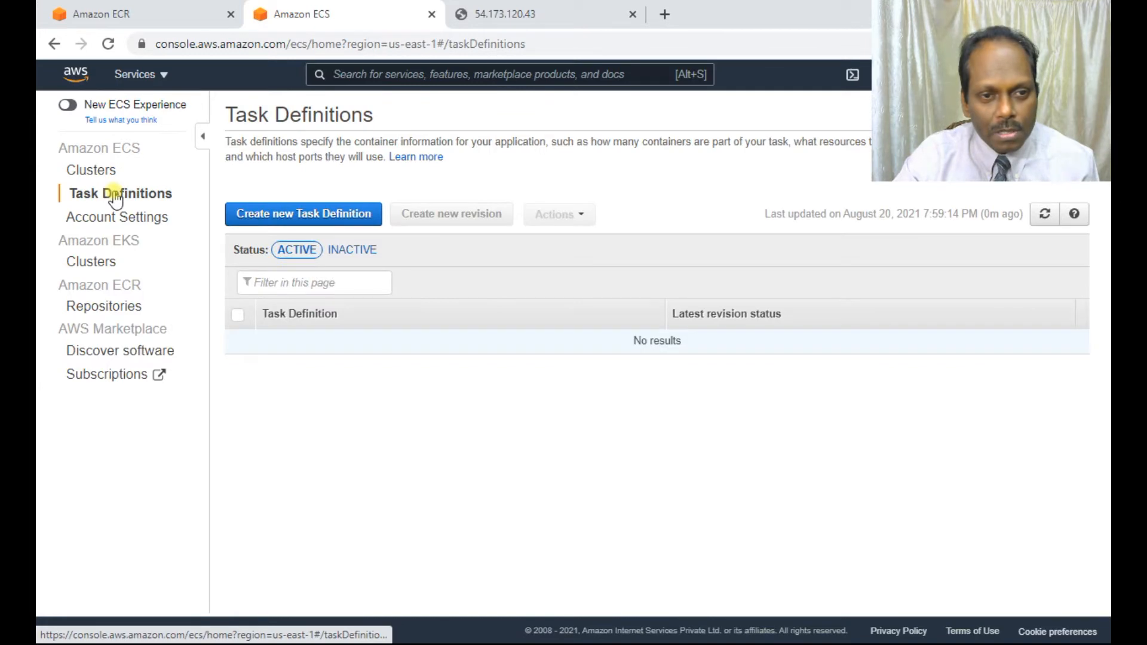
click(269, 214)
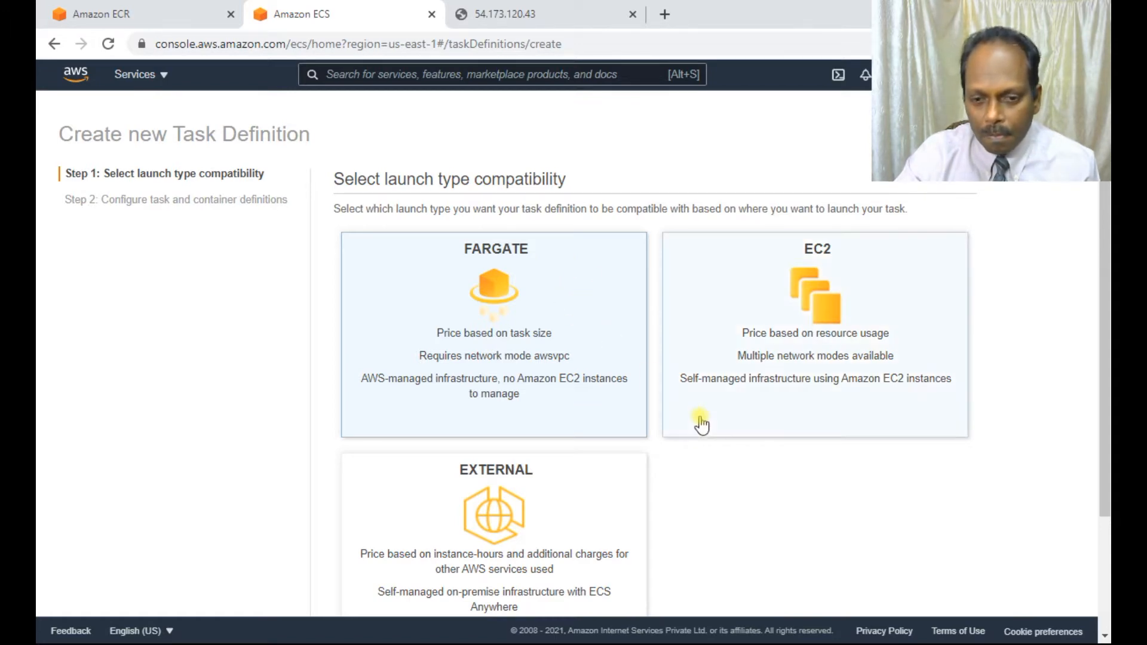
scroll(725, 464, down, 3)
click(941, 583)
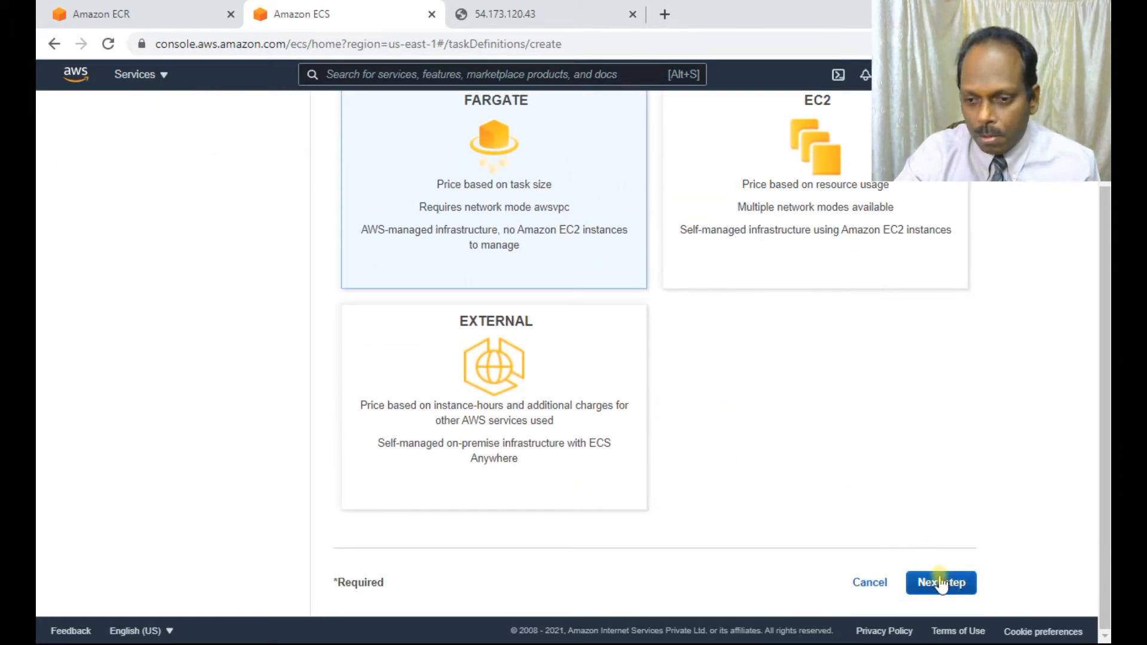
Switch to the Word notes to read how containers share task CPU and memory, and return to the Amazon ECS page in Chrome
key(alt+Tab)
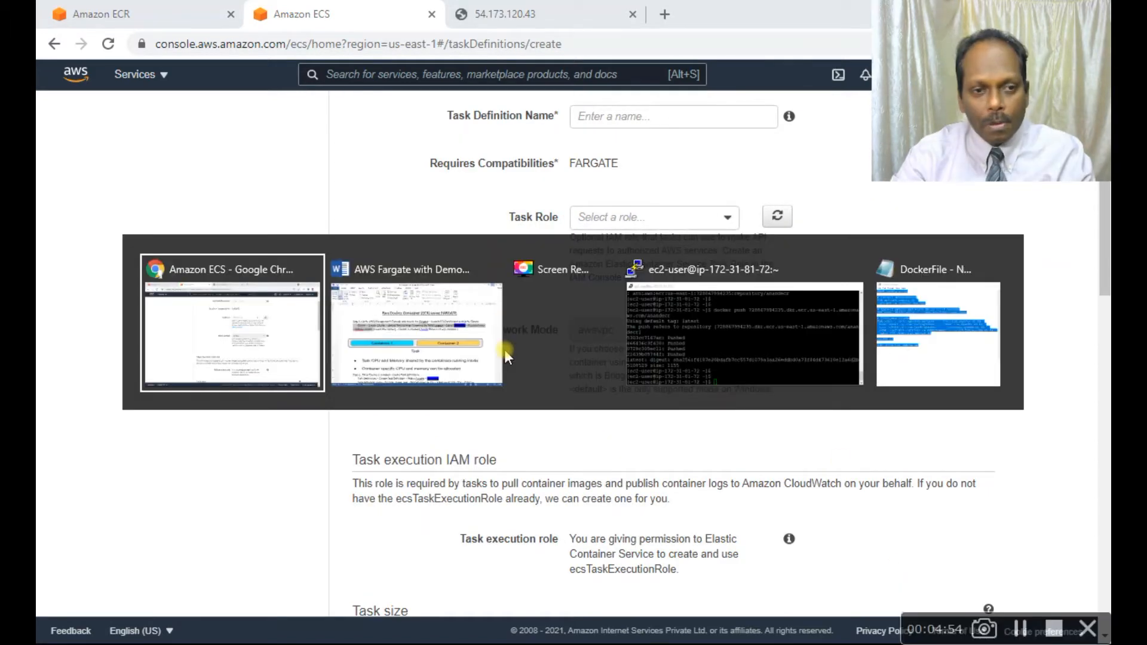
click(505, 350)
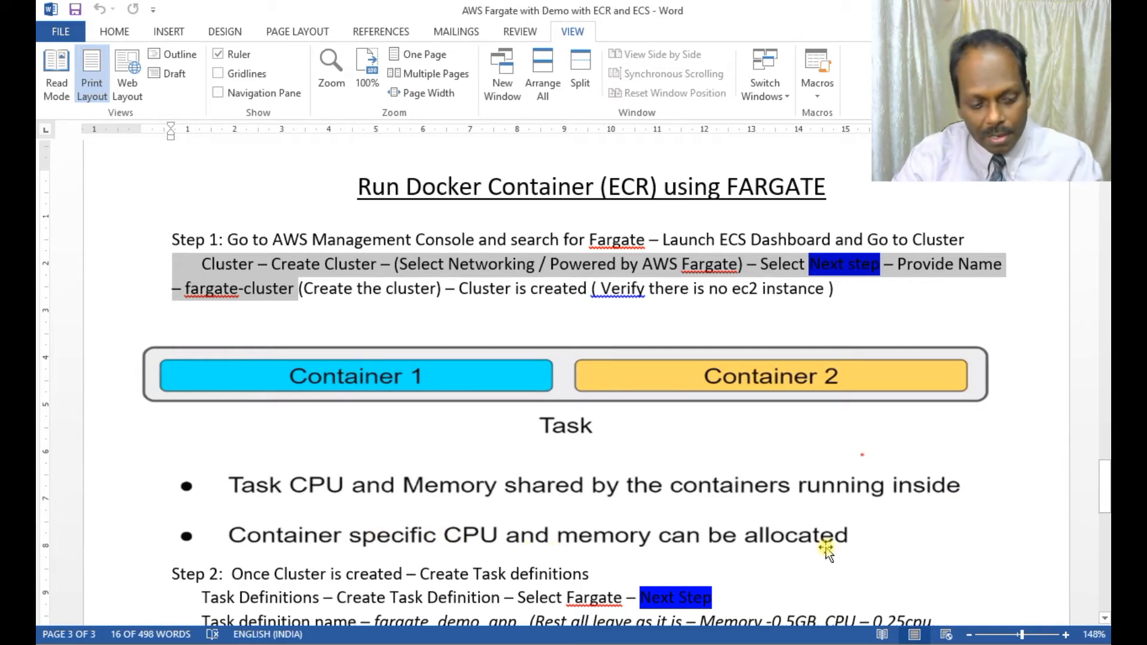
key(alt+Tab)
key(alt+Tab)
key(alt+Tab)
key(alt+Tab)
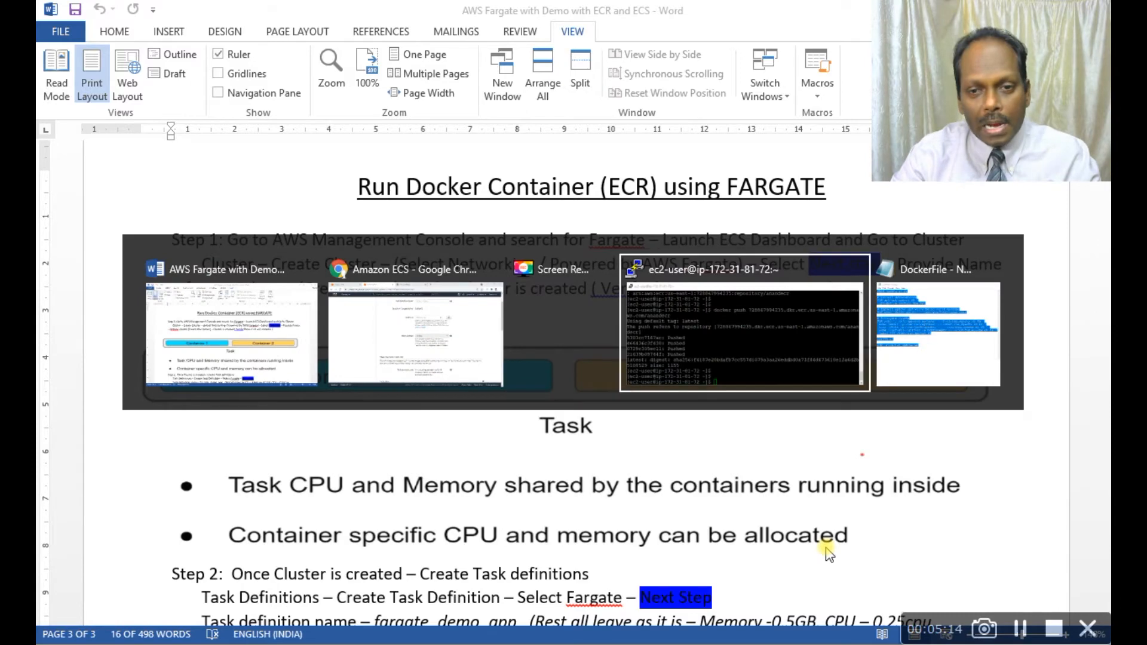
key(alt+Tab)
key(alt+Tab)
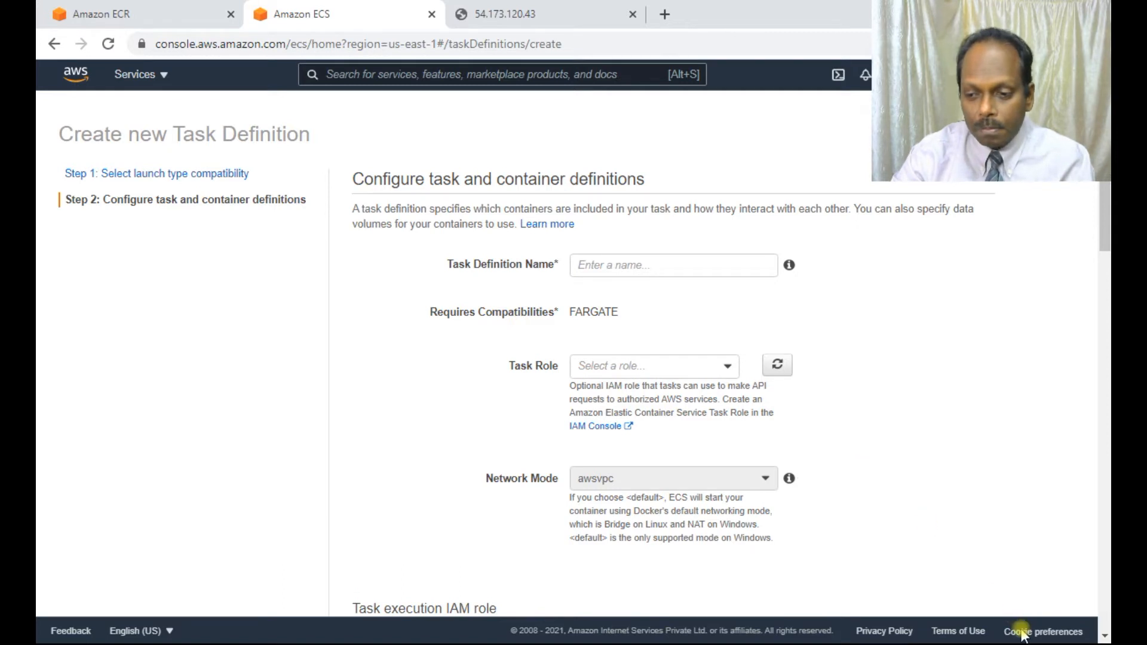
Name the task definition fargate-demoapp, leaving the task role unselected and the network mode as awsvpc
click(670, 265)
text(fargate-dem)
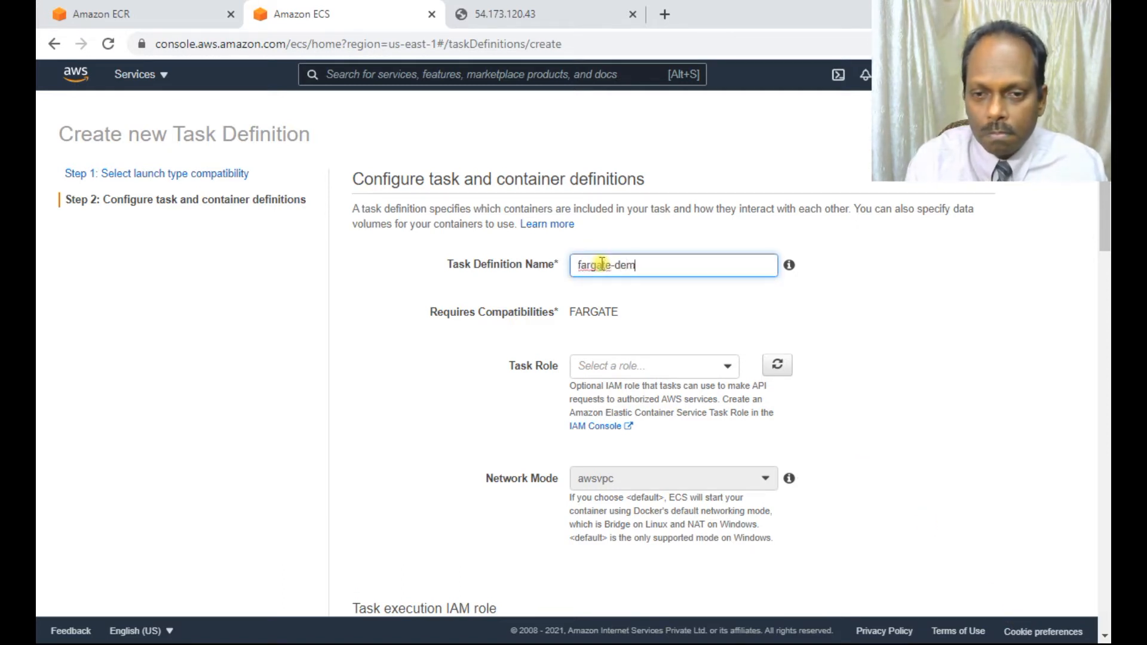
click(713, 331)
scroll(713, 331, down, 3)
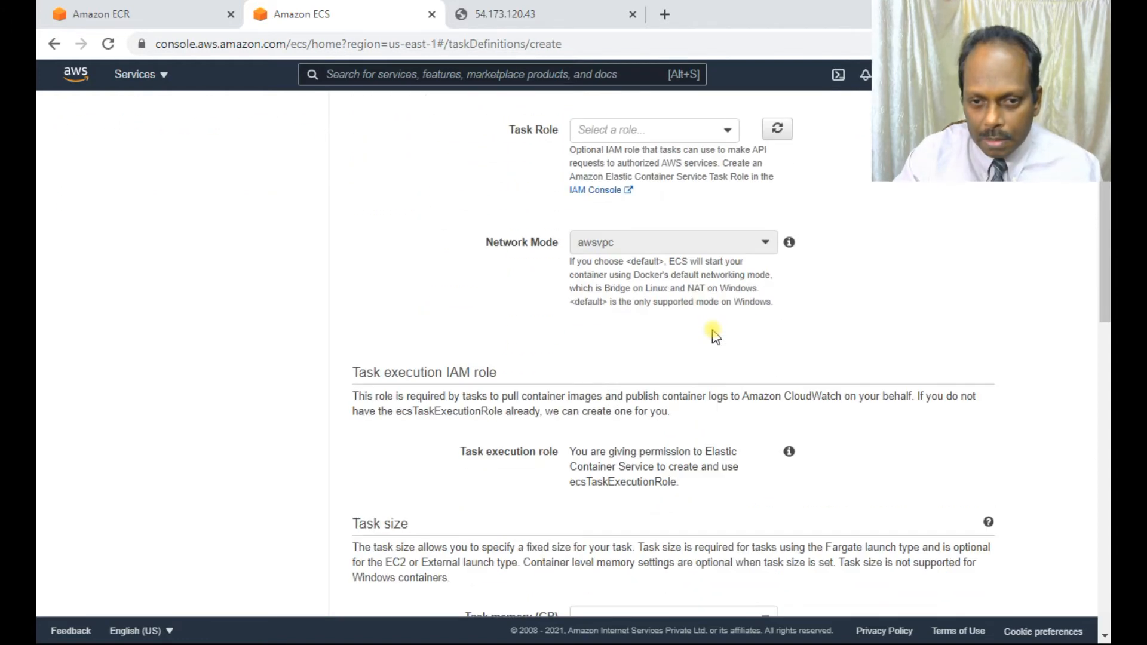
scroll(713, 331, up, 1)
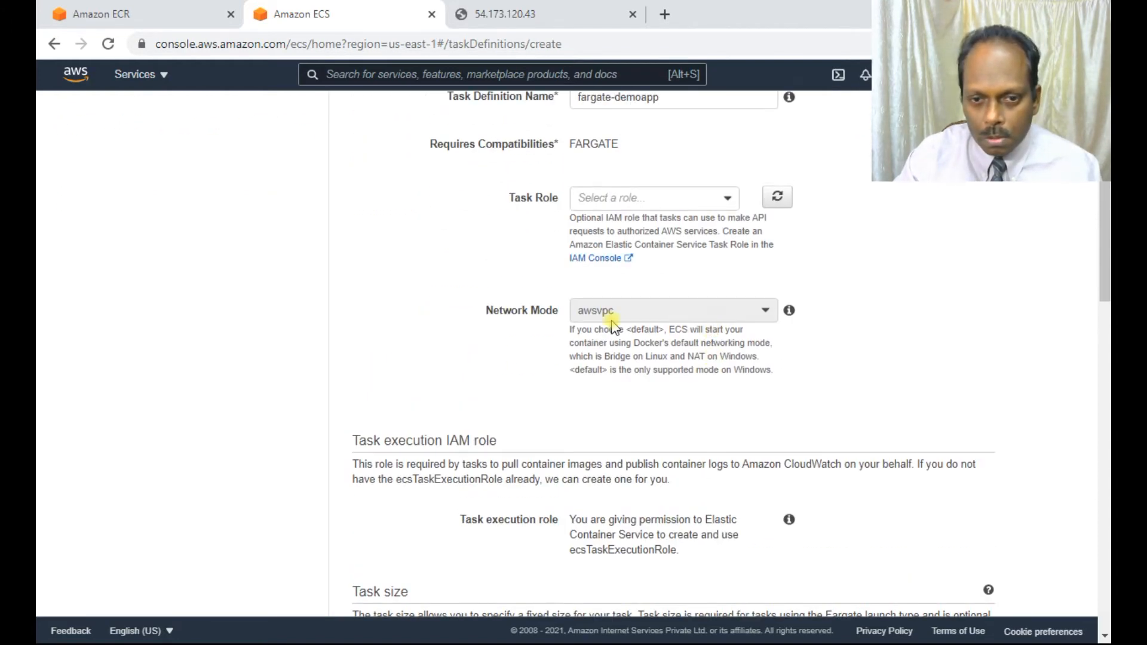
Set the task size to 0.5GB of memory and 0.25 vCPU
scroll(684, 371, down, 5)
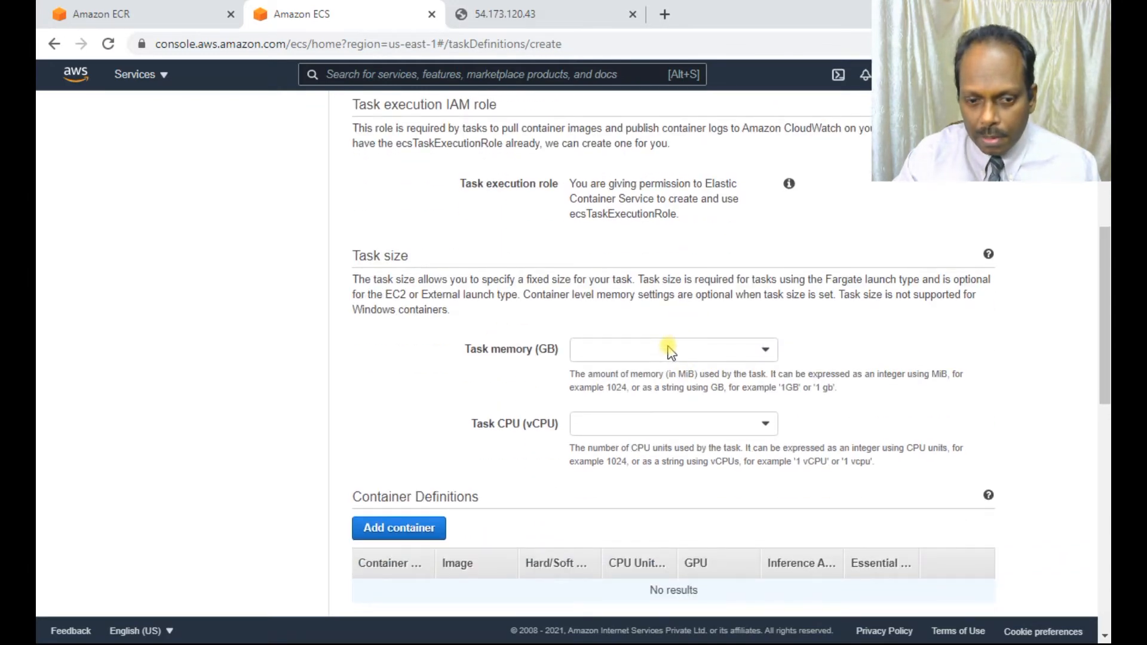
click(671, 352)
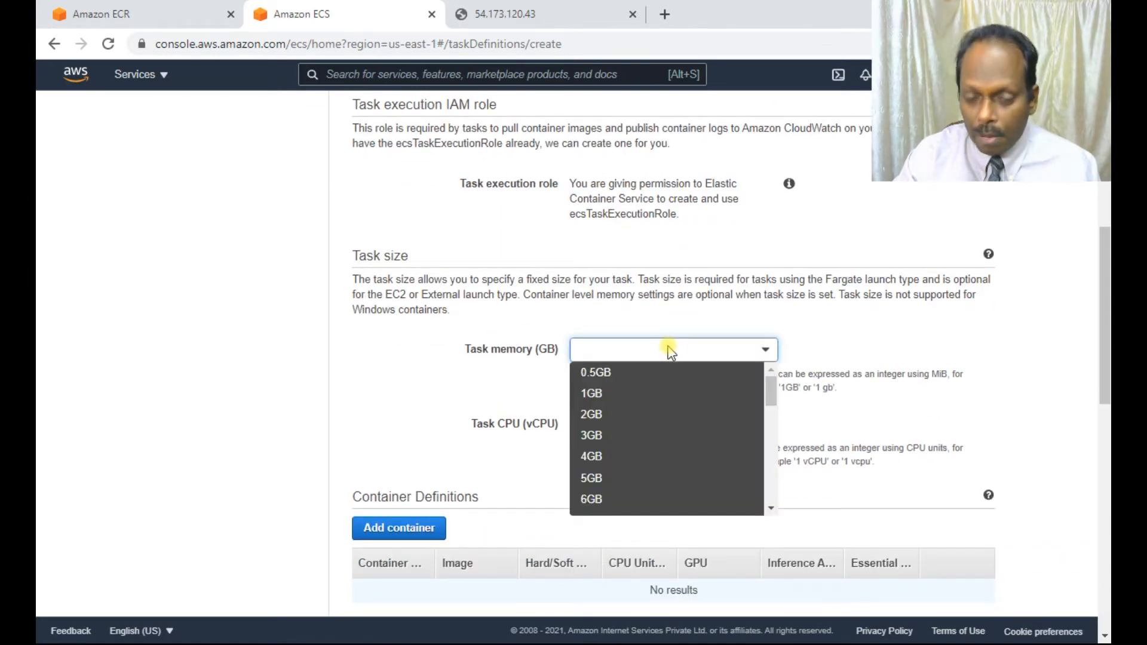
click(615, 372)
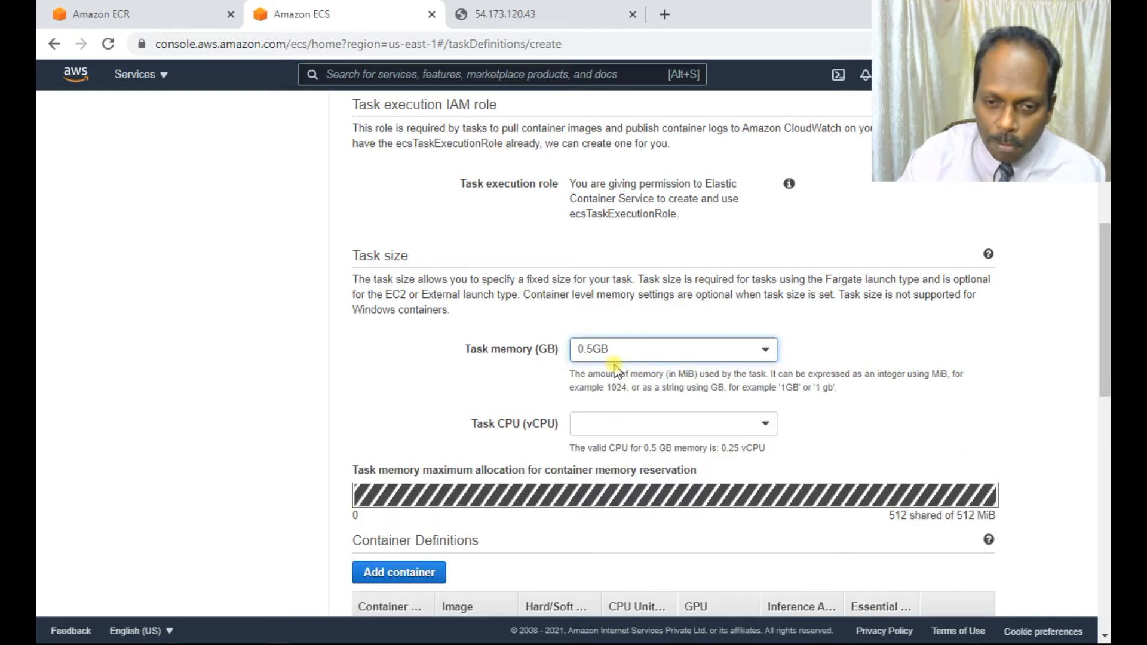
click(606, 426)
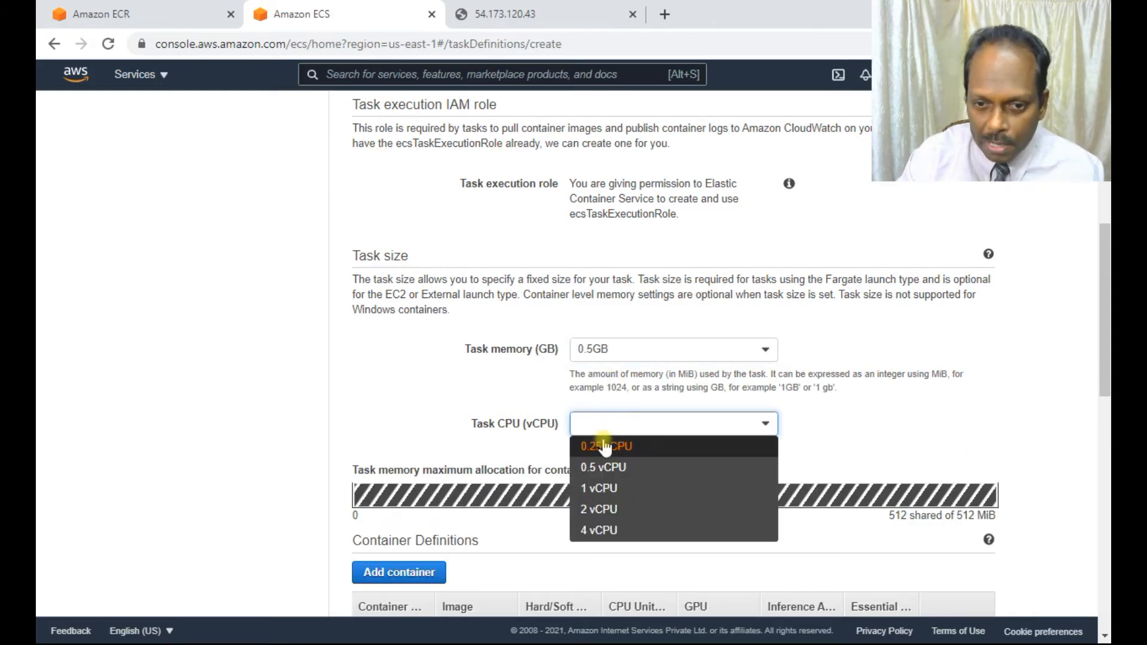
click(618, 456)
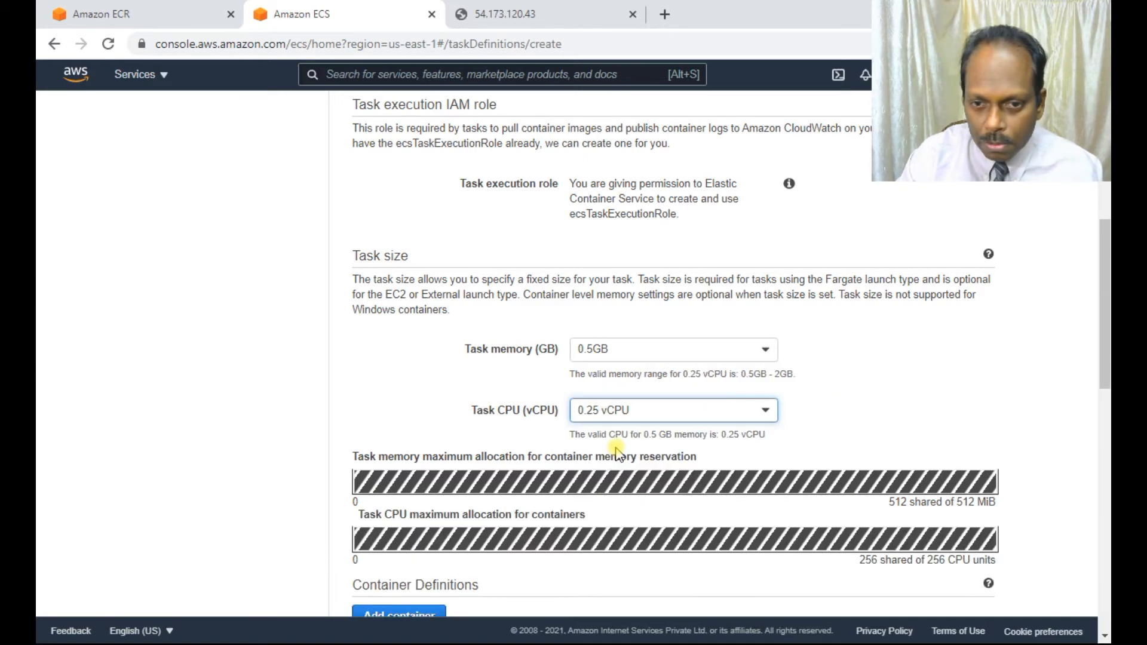
Start adding a container to the task definition and name it hello-world
scroll(712, 402, down, 3)
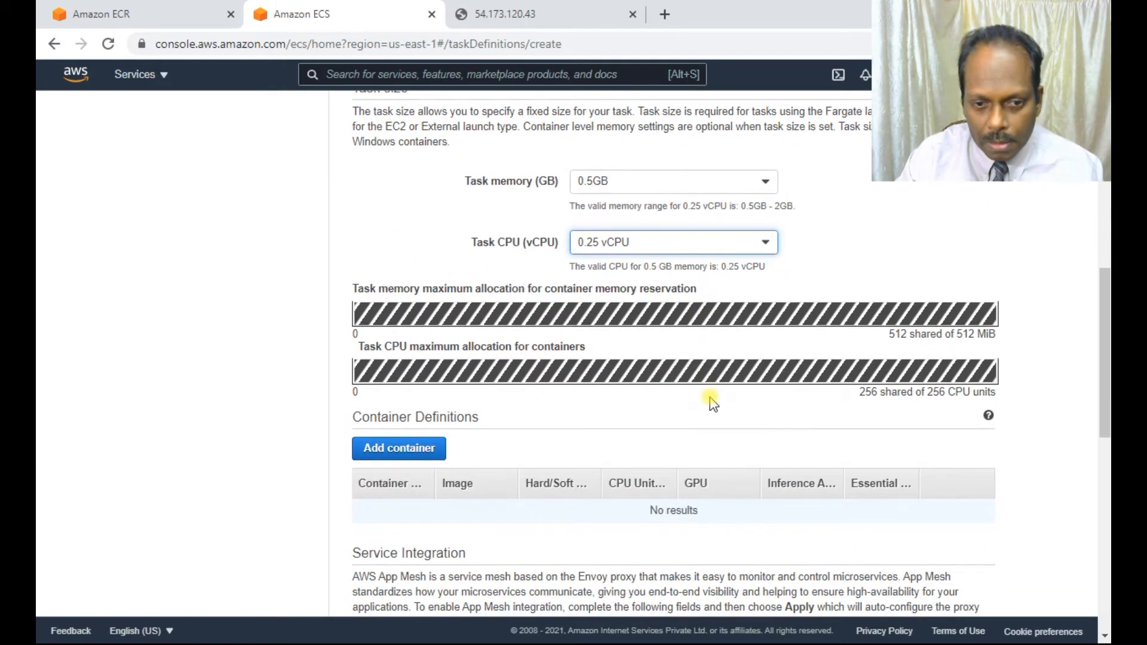
scroll(711, 402, up, 9)
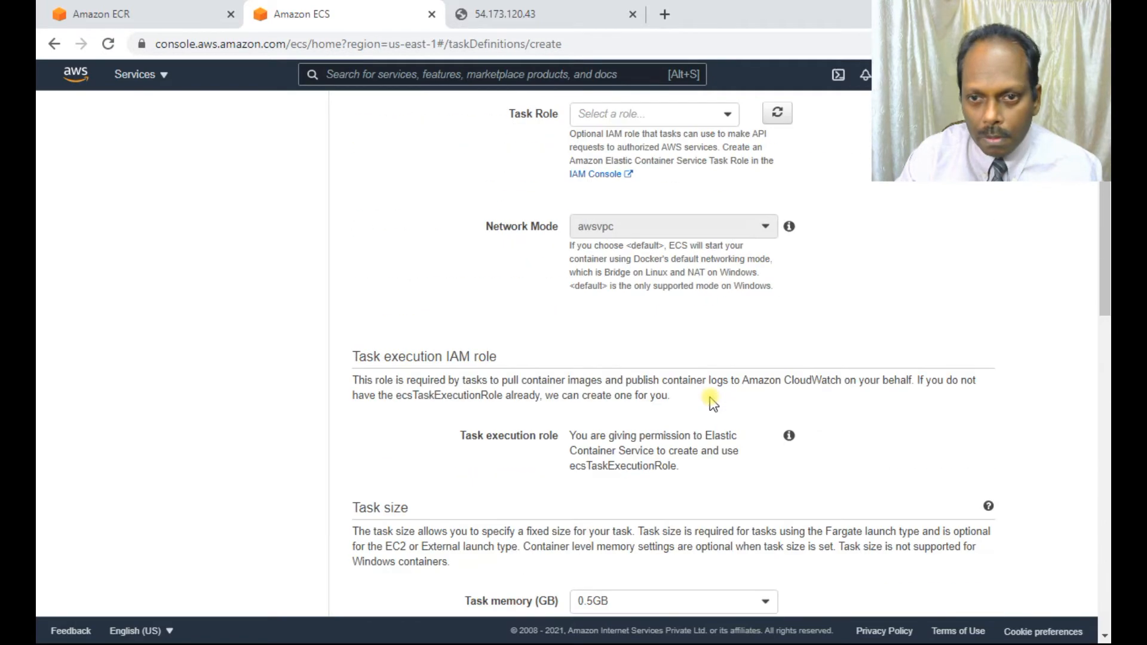
scroll(711, 402, down, 12)
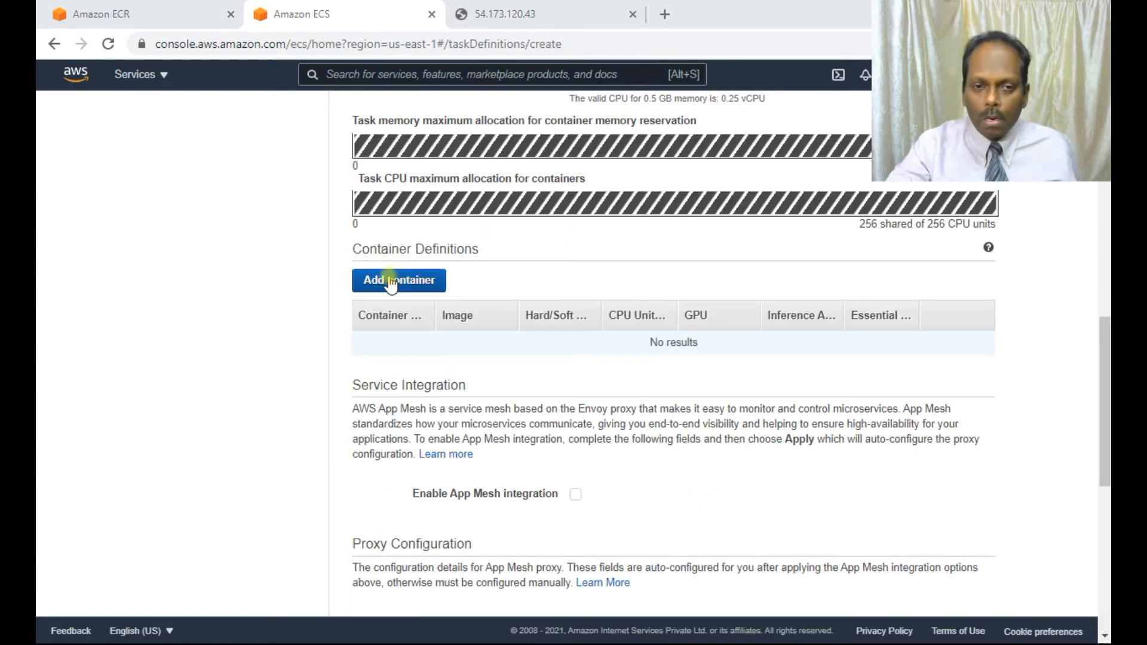
click(391, 282)
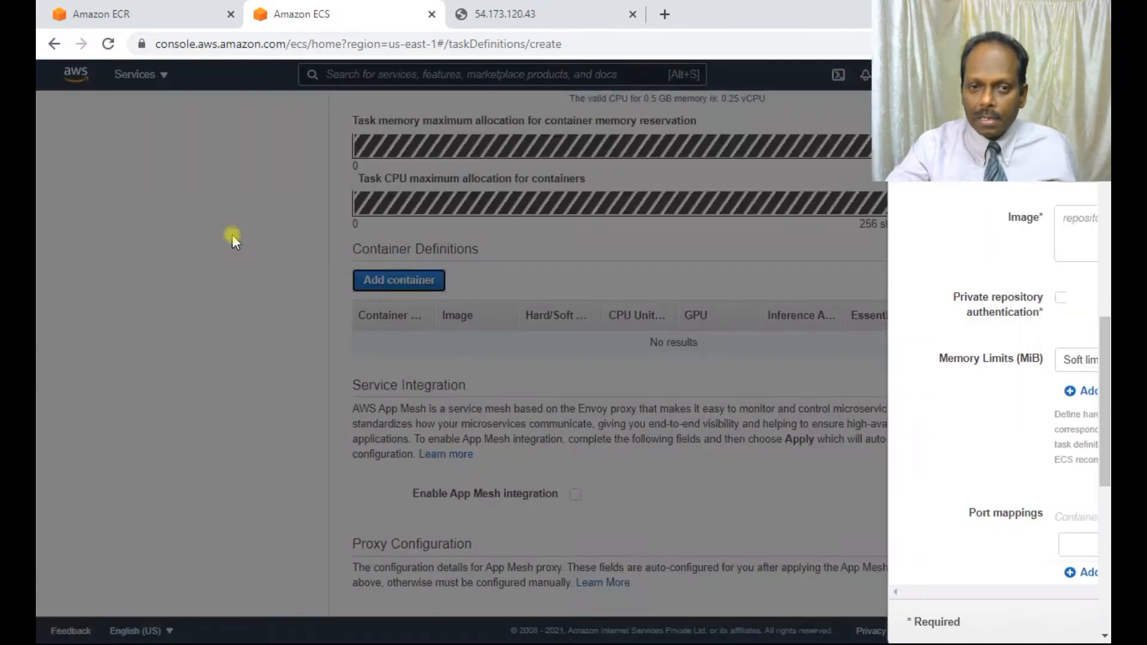
click(600, 172)
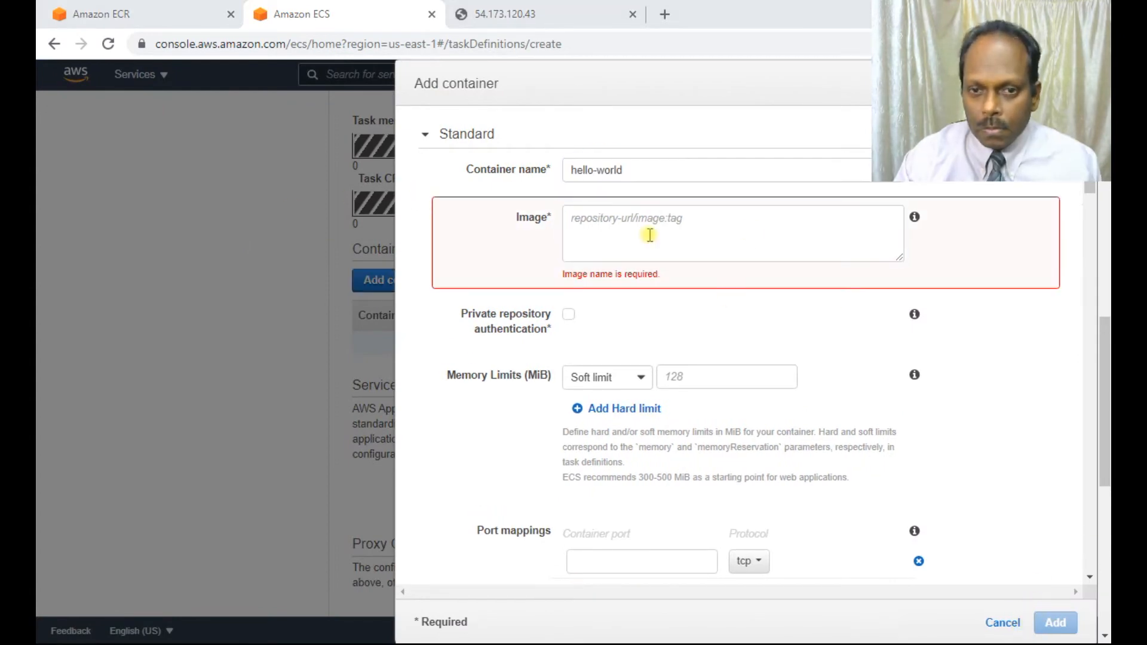
Copy the URI of the image tagged latest from the private ECR repository
click(650, 235)
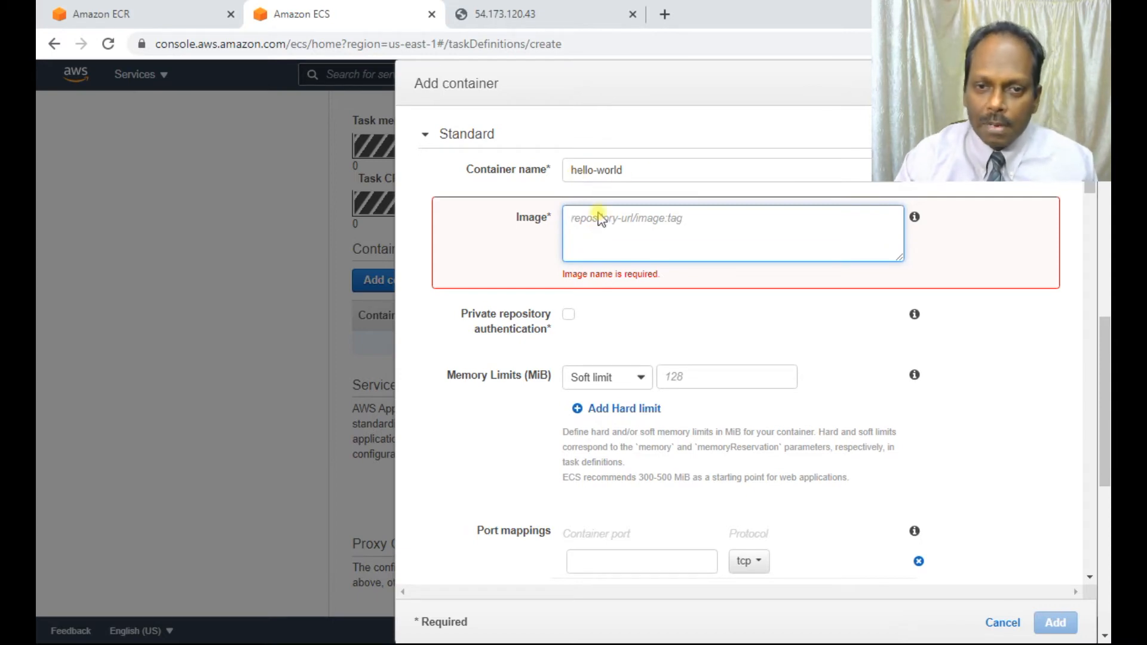
click(137, 13)
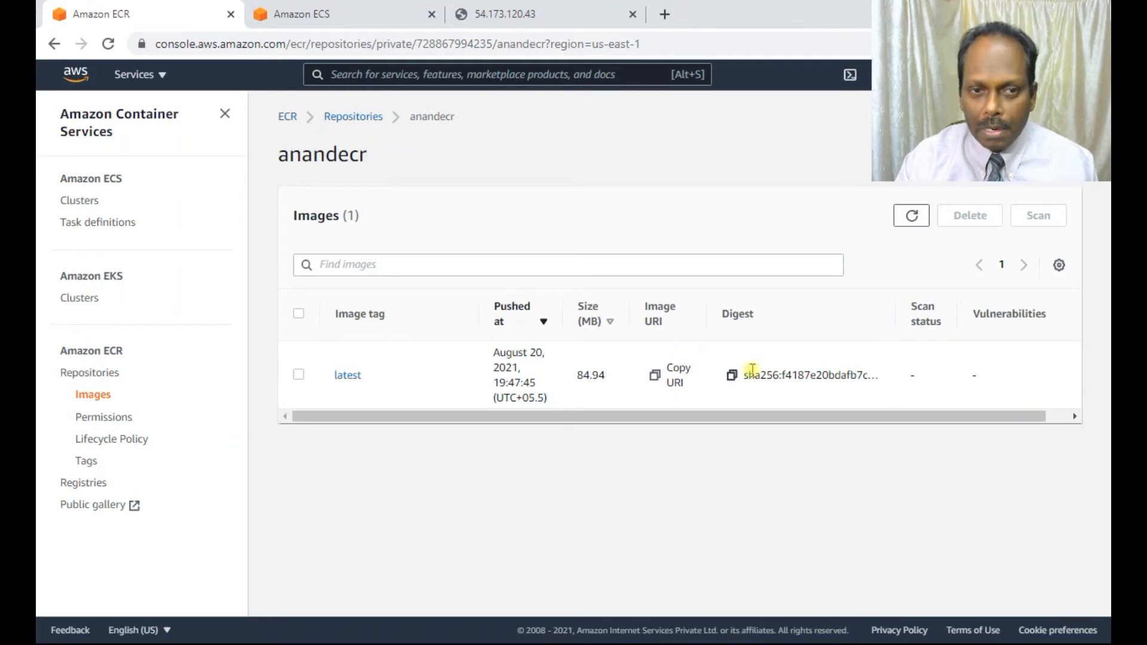
click(354, 119)
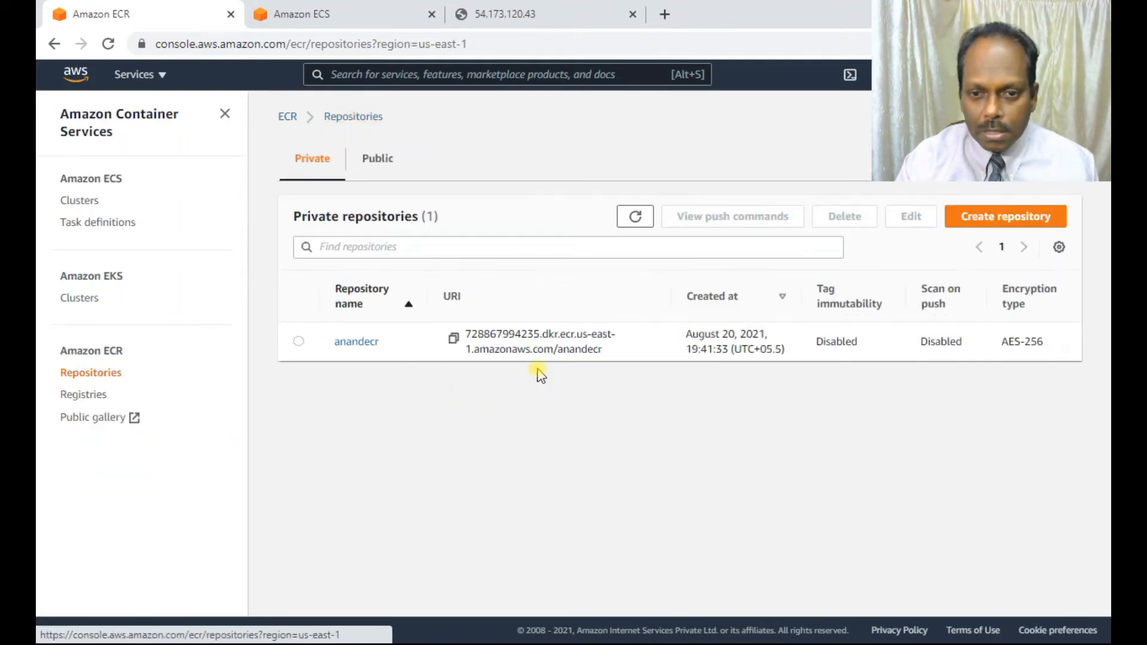
click(354, 342)
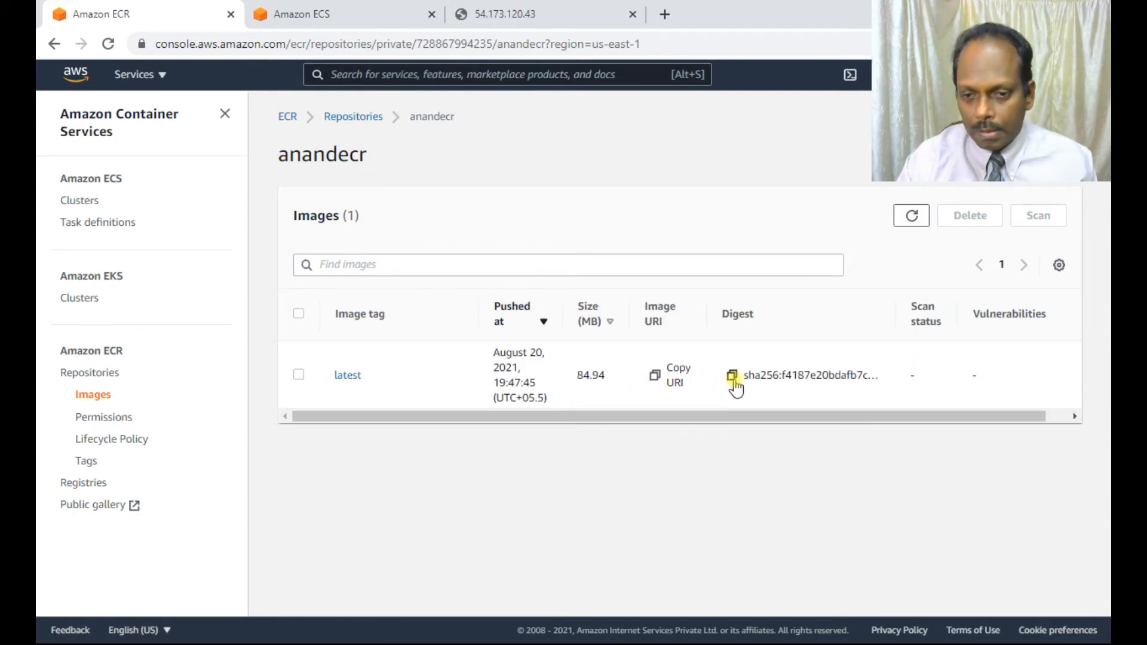
click(655, 376)
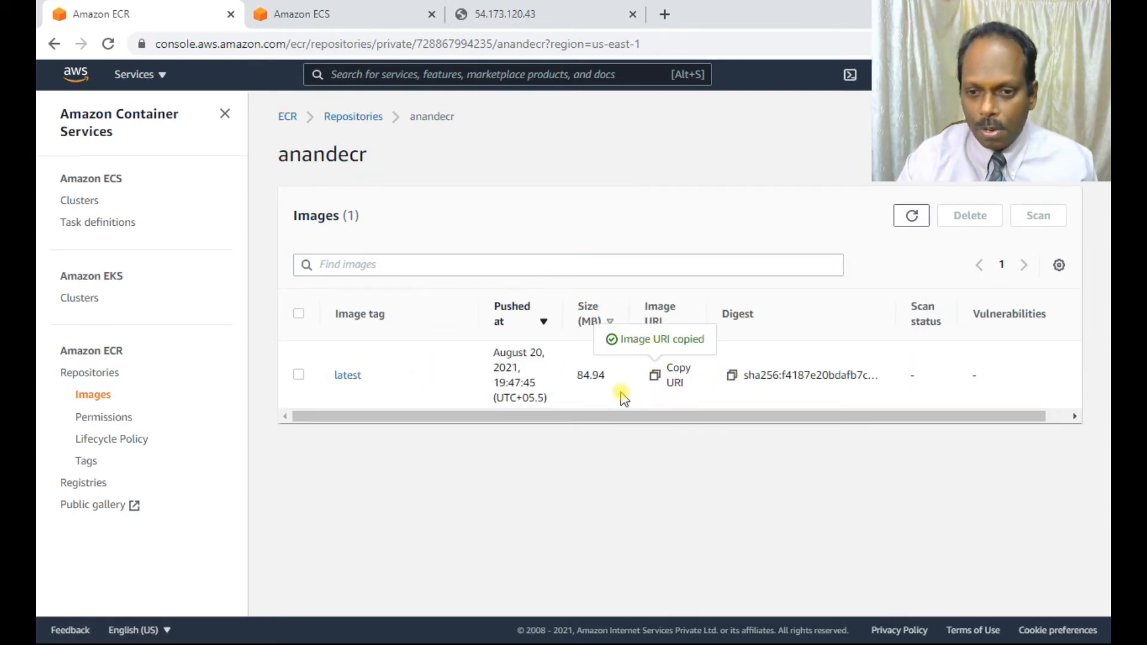
Paste the copied ECR image URI as the image of the hello-world container in the ECS task definition
click(341, 12)
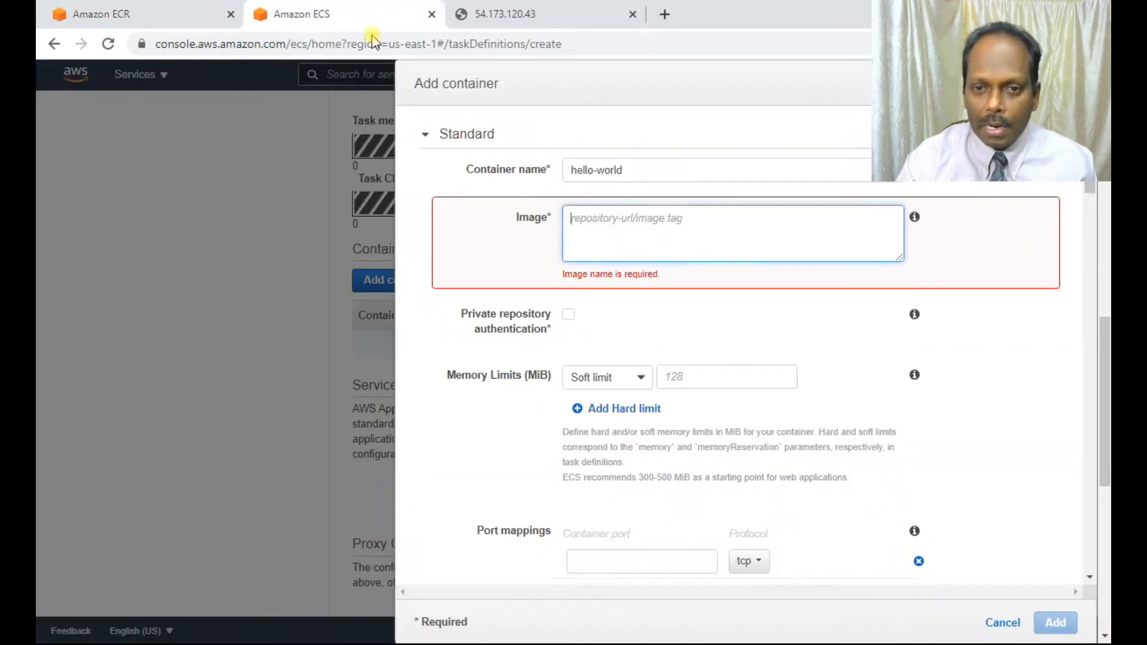
click(577, 222)
text(728867994235.dkr.ecr.us-east-1.amazonaws.com/anandecr:latest)
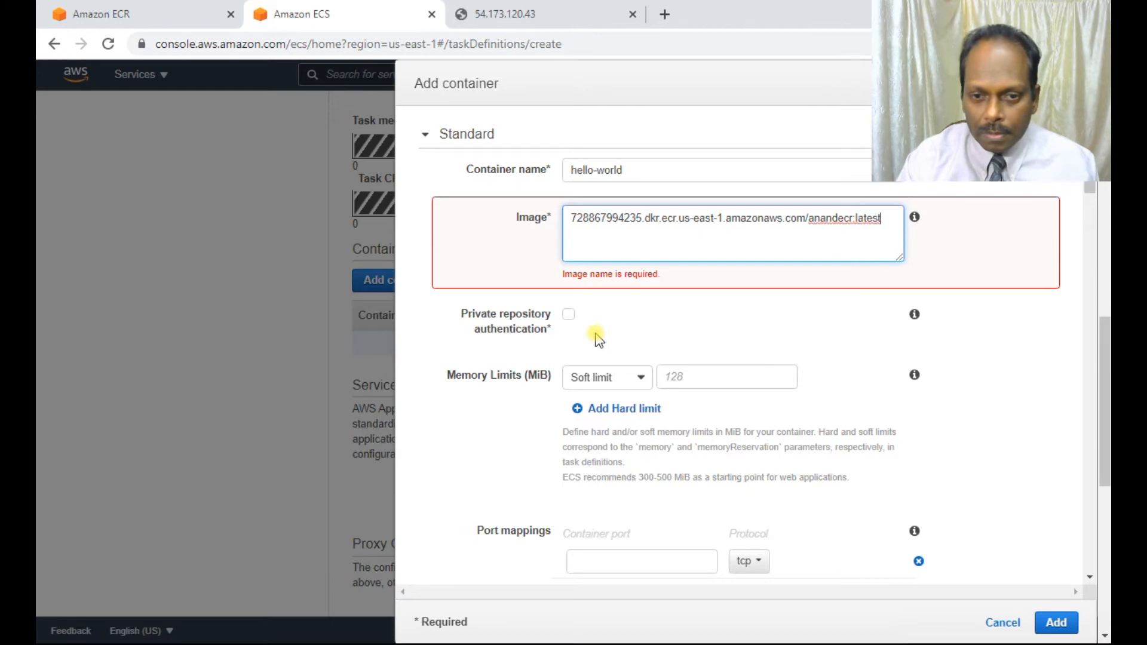
click(1020, 628)
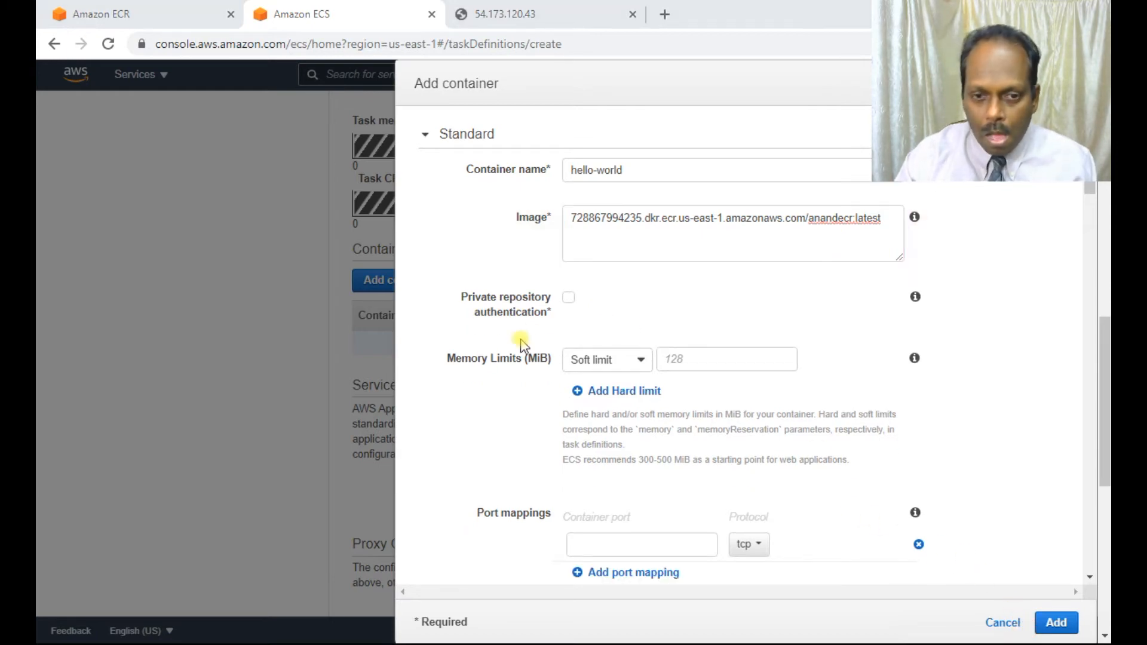
Set the container's soft memory limit to 128 MiB and map container port 80 over tcp
click(693, 359)
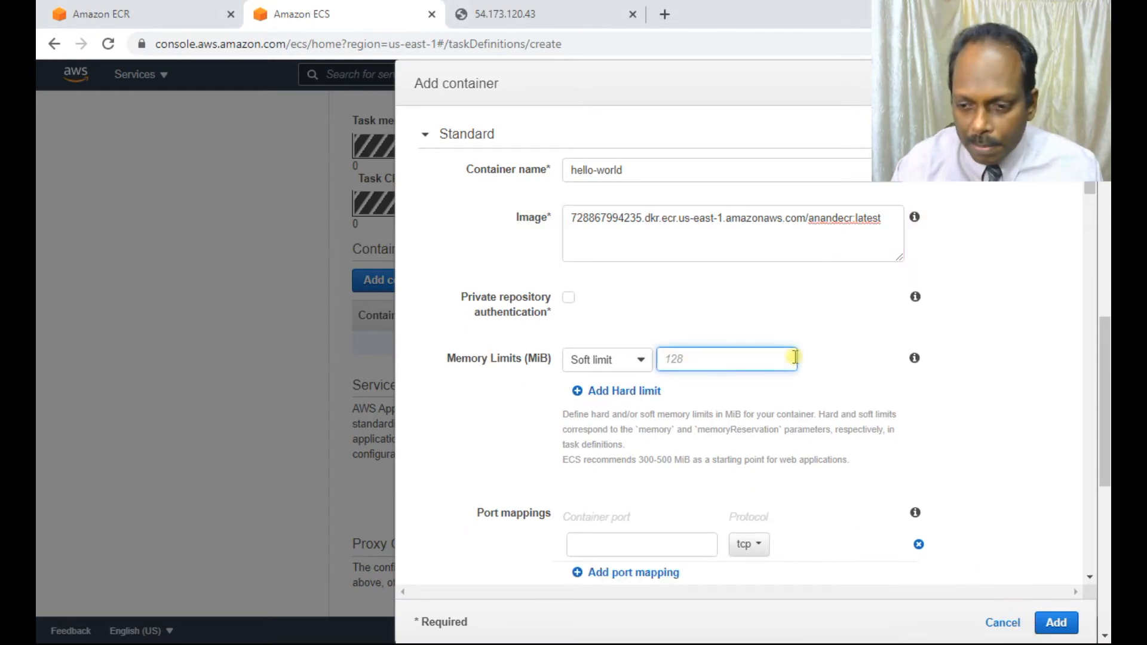
text(128)
key(Tab)
key(Tab)
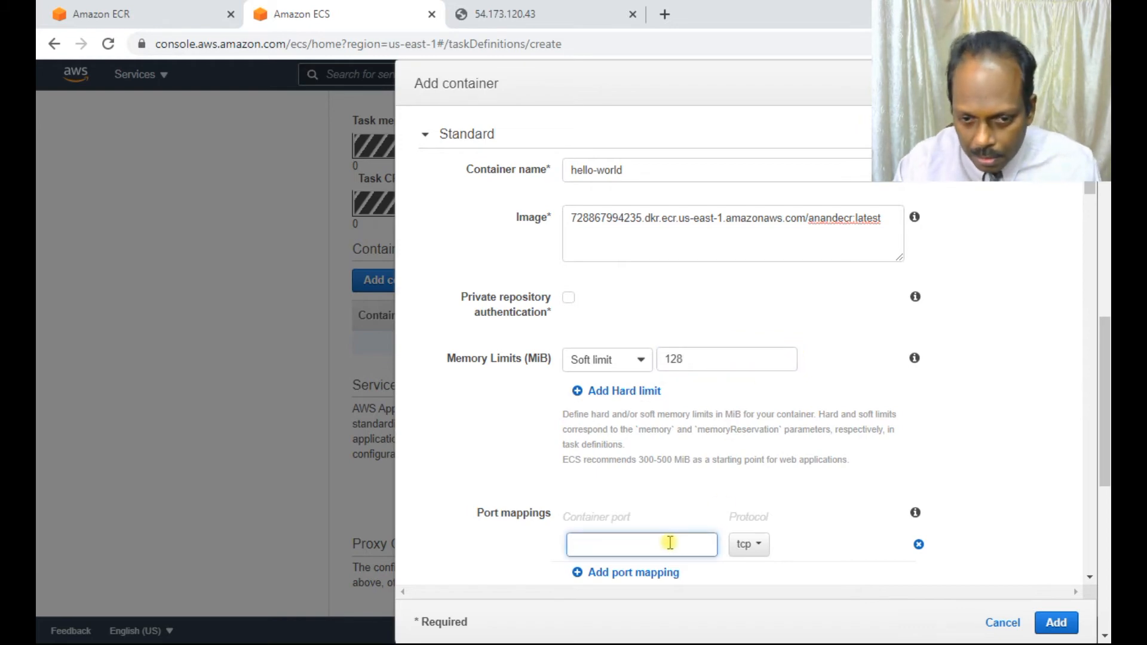
text(80)
key(Tab)
key(Tab)
Review the advanced container configuration, from the health check and environment settings through network, logging, resource limits and Docker labels
scroll(671, 543, down, 4)
scroll(671, 542, down, 3)
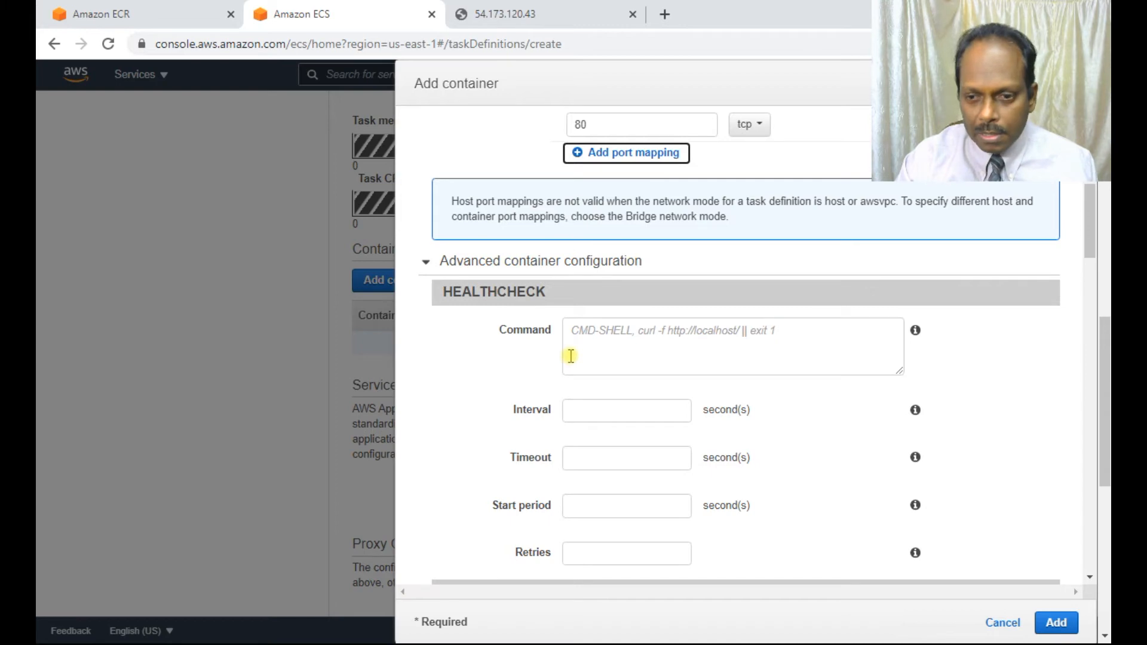
scroll(571, 356, down, 3)
scroll(571, 361, down, 3)
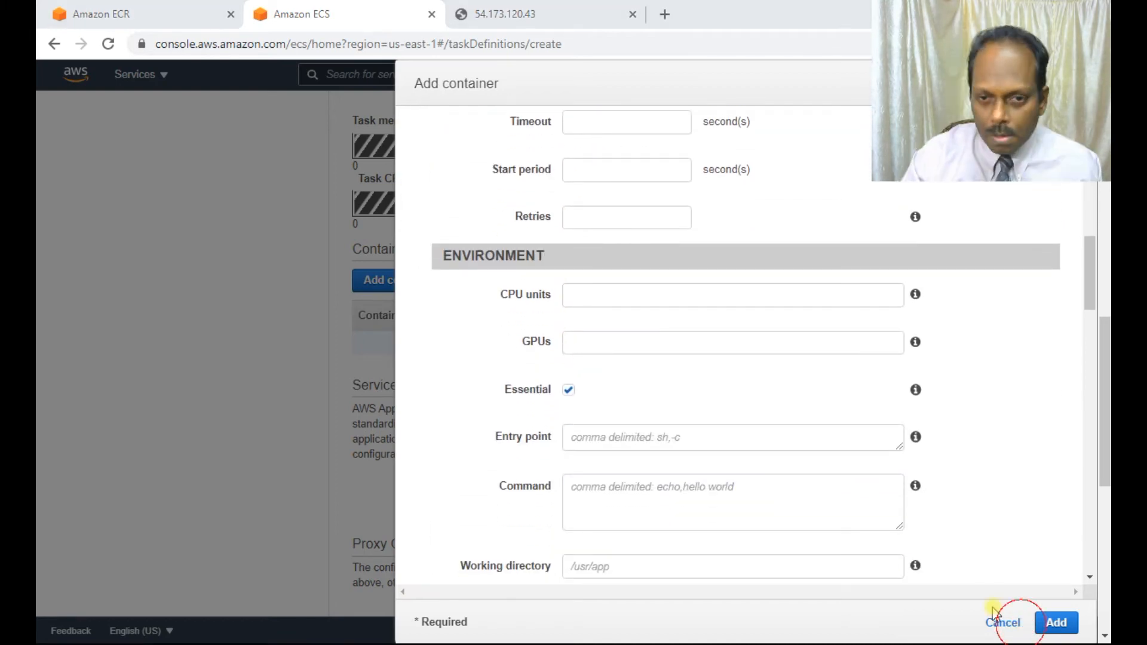
scroll(562, 319, down, 8)
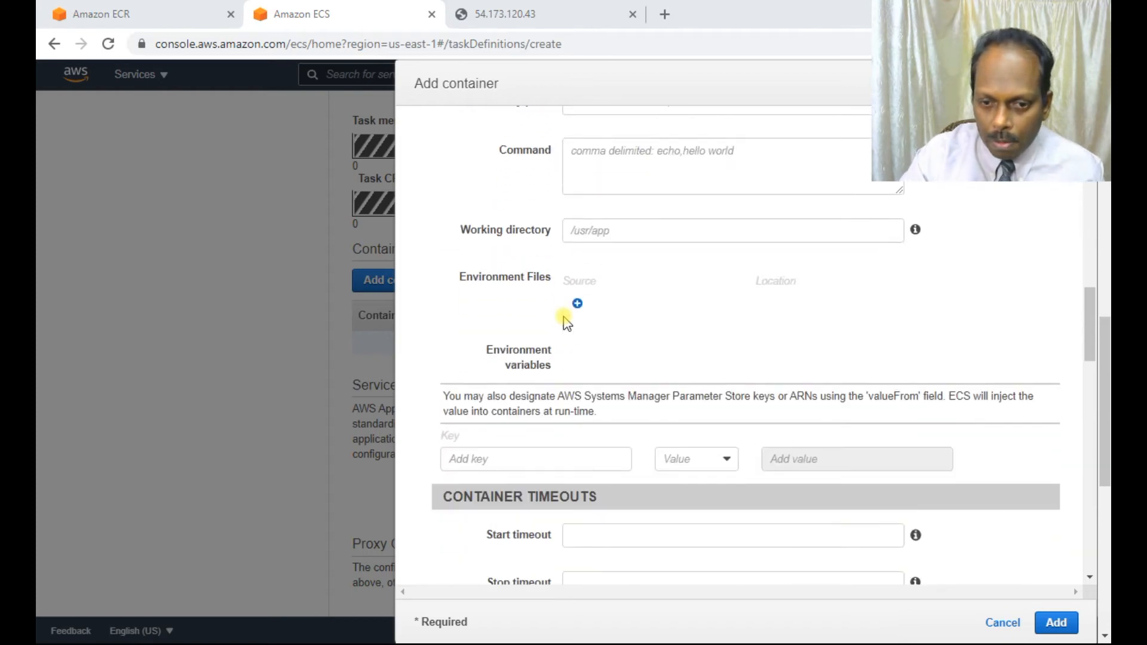
scroll(564, 321, down, 2)
scroll(566, 321, down, 6)
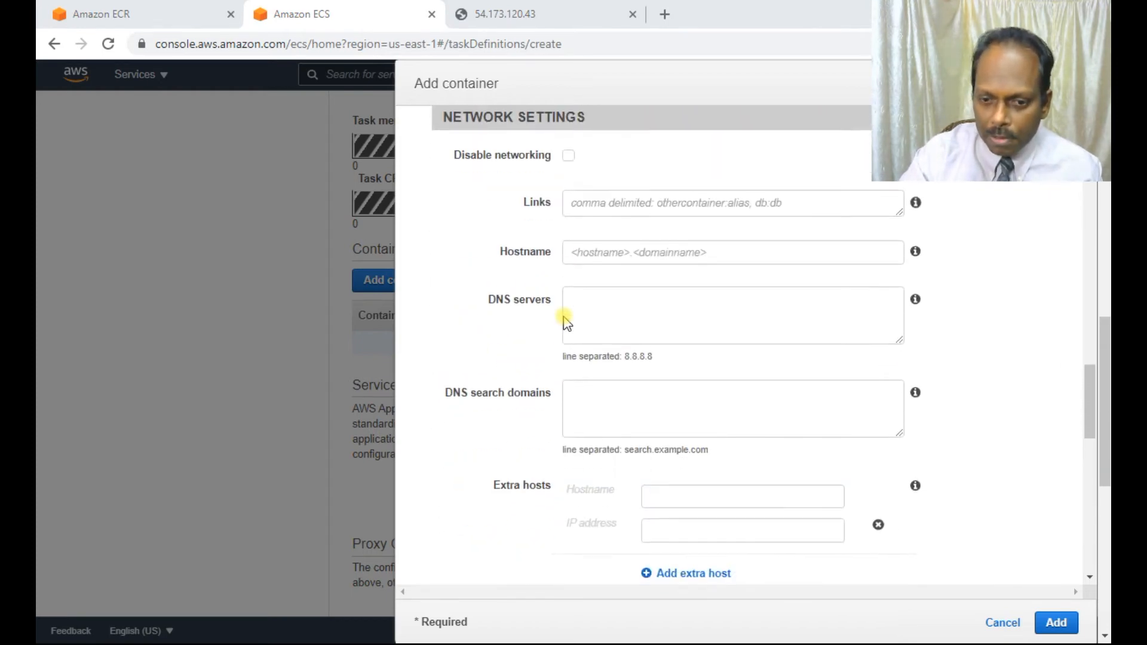
scroll(567, 321, down, 10)
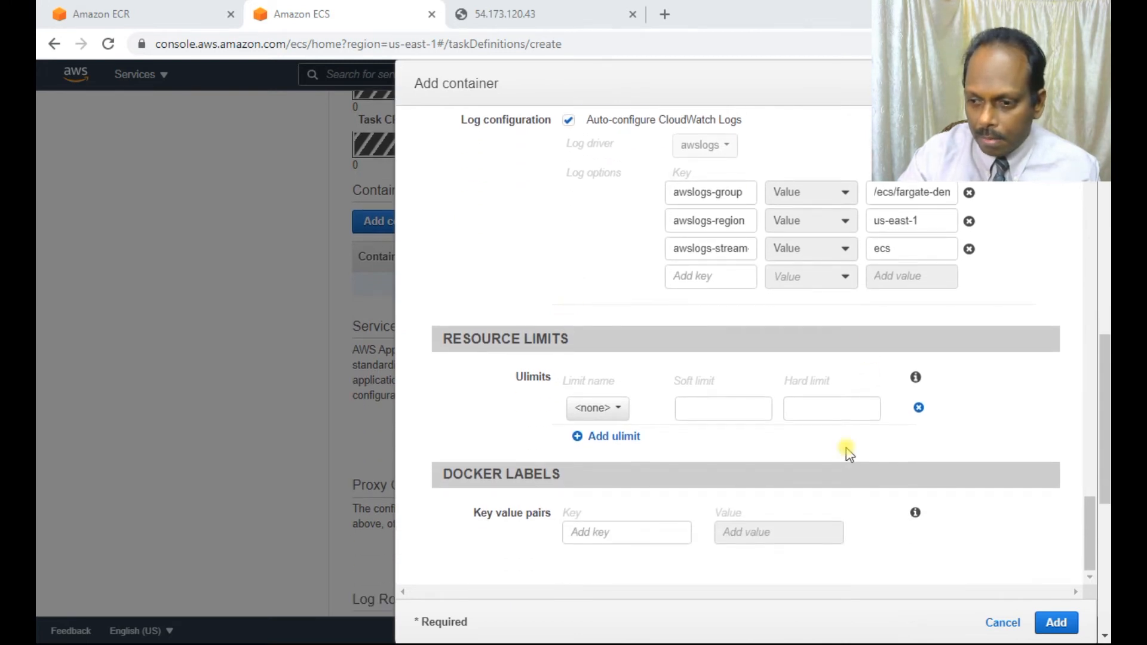
scroll(847, 453, down, 5)
scroll(847, 453, down, 3)
scroll(848, 453, up, 2)
scroll(849, 453, down, 2)
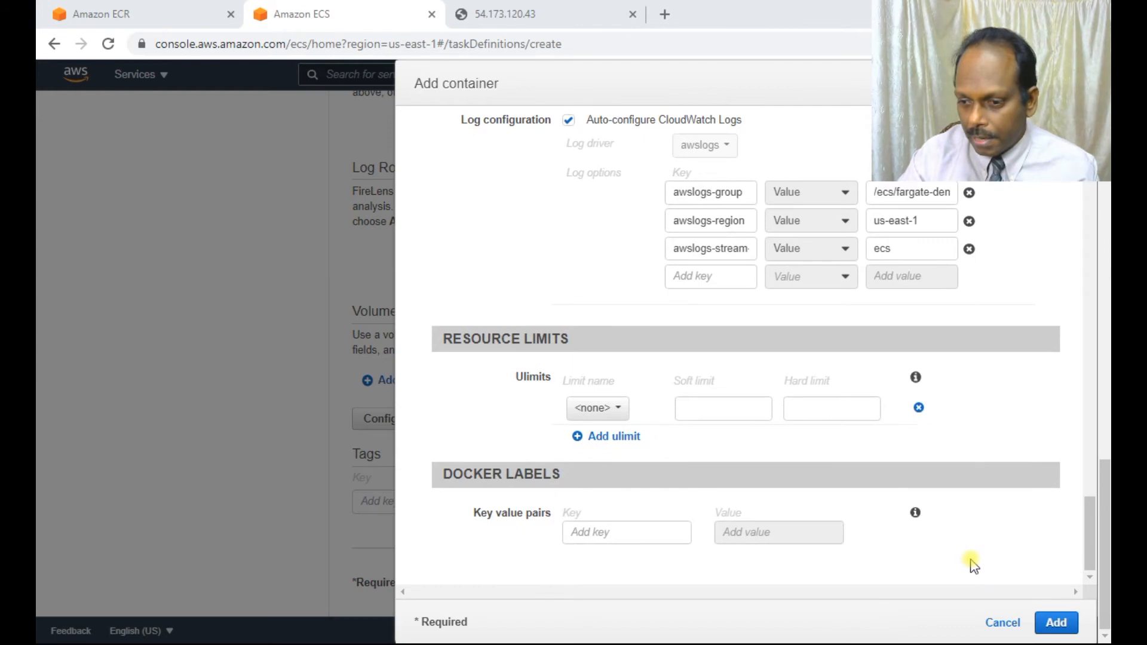
Create the fargate-demoapp task definition with the configured hello-world container and open its details
click(1069, 623)
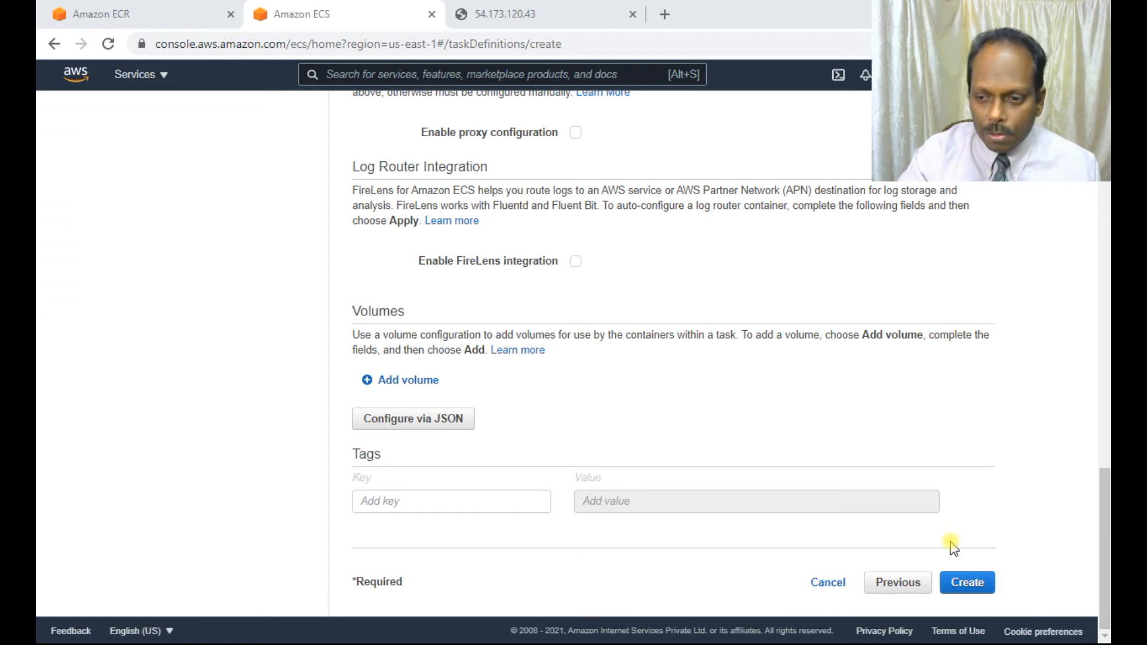
click(967, 584)
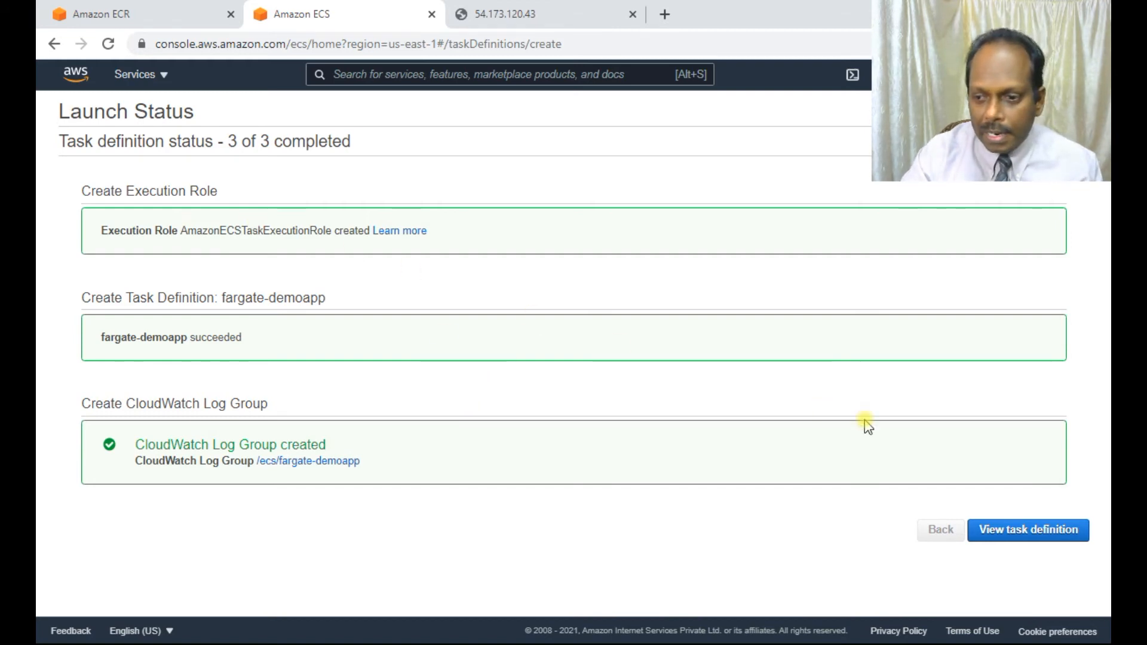
click(1047, 530)
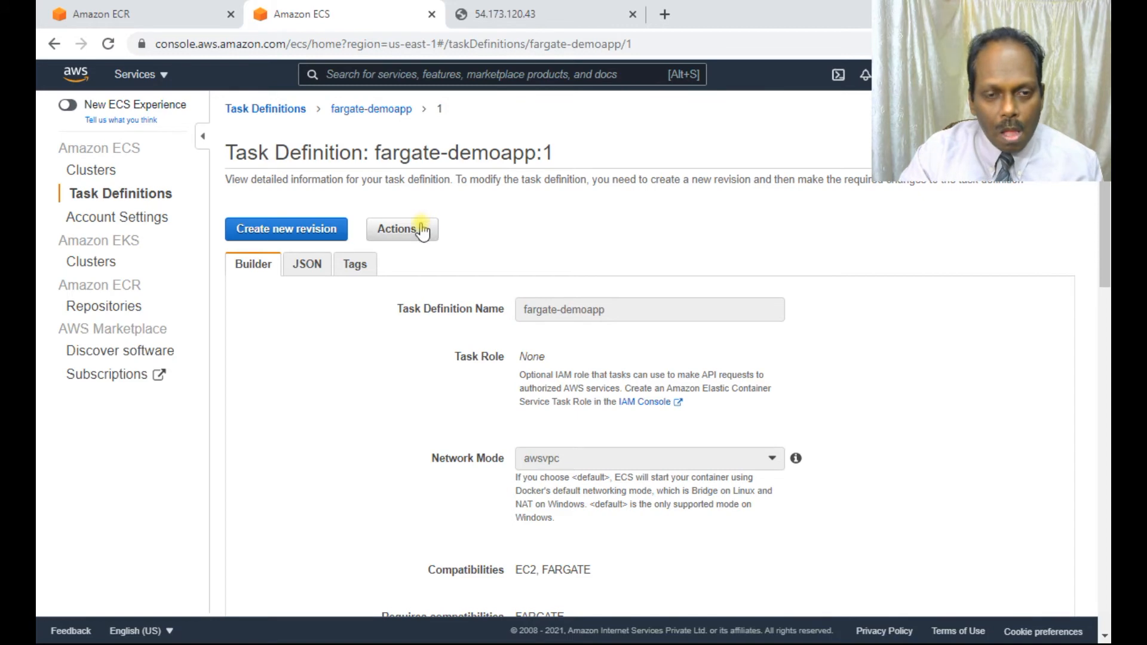
Start running a task from the fargate-demoapp:1 definition with the FARGATE launch type
click(423, 236)
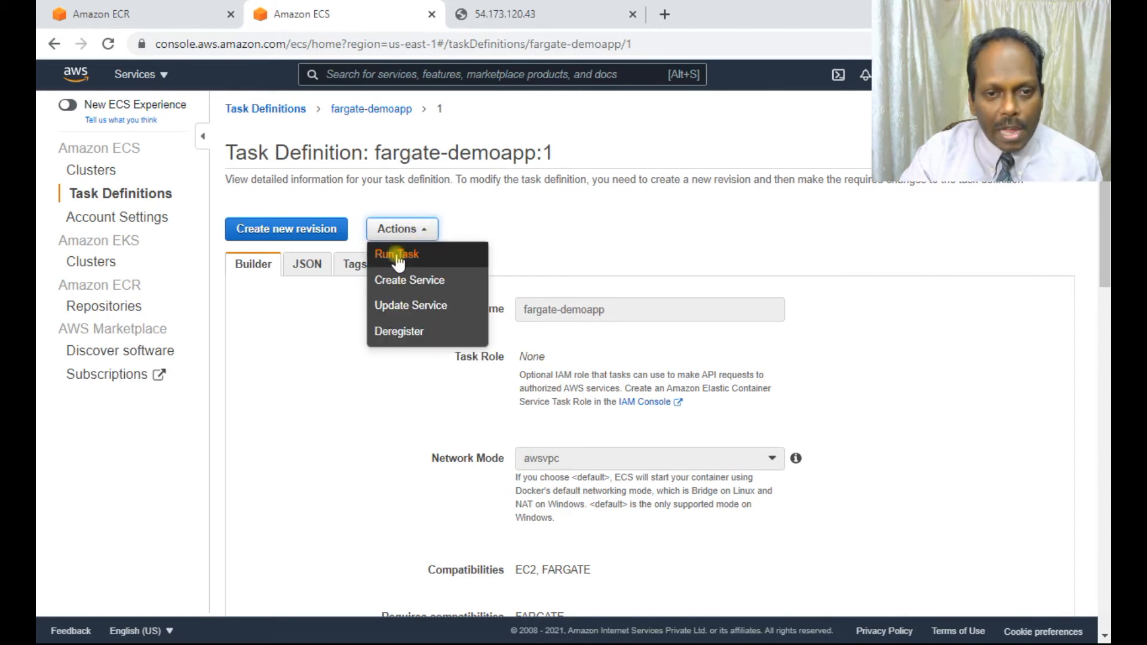
click(399, 255)
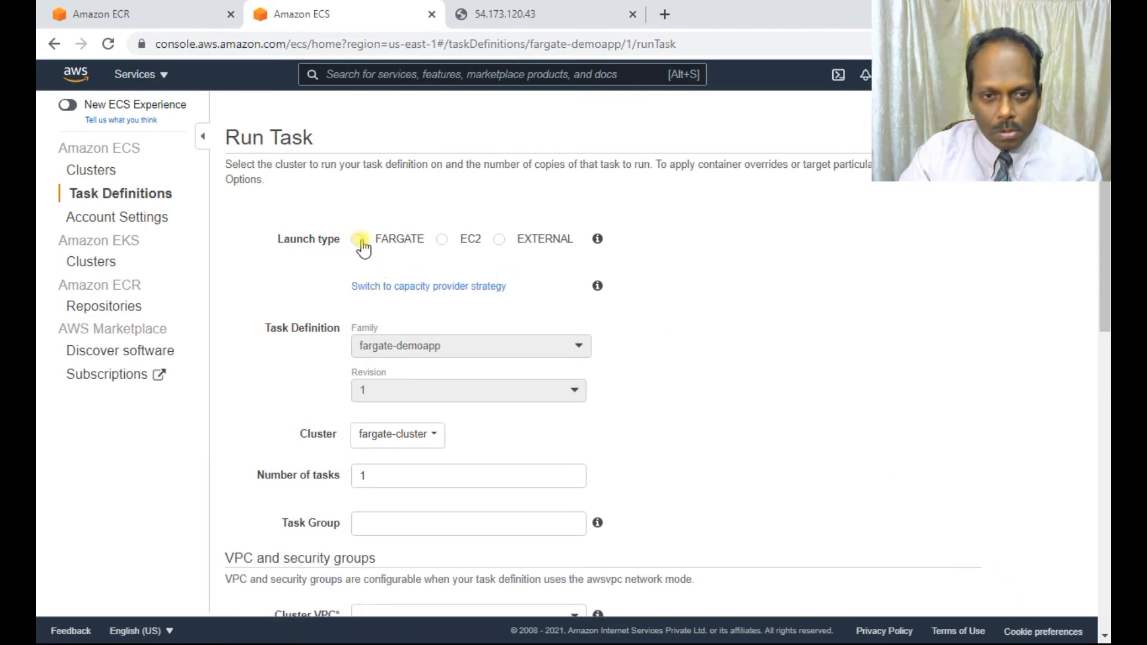
click(357, 240)
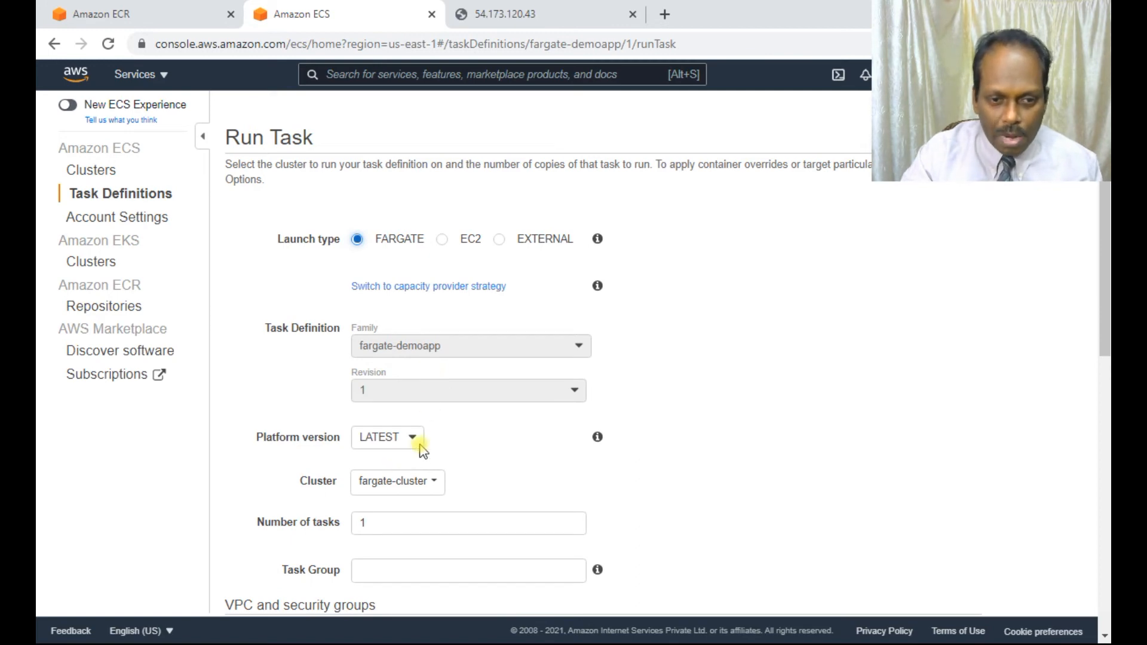
Set the task's cluster VPC to vpc-7e00c703 (172.31.0.0/16)
scroll(421, 448, down, 3)
scroll(420, 448, down, 2)
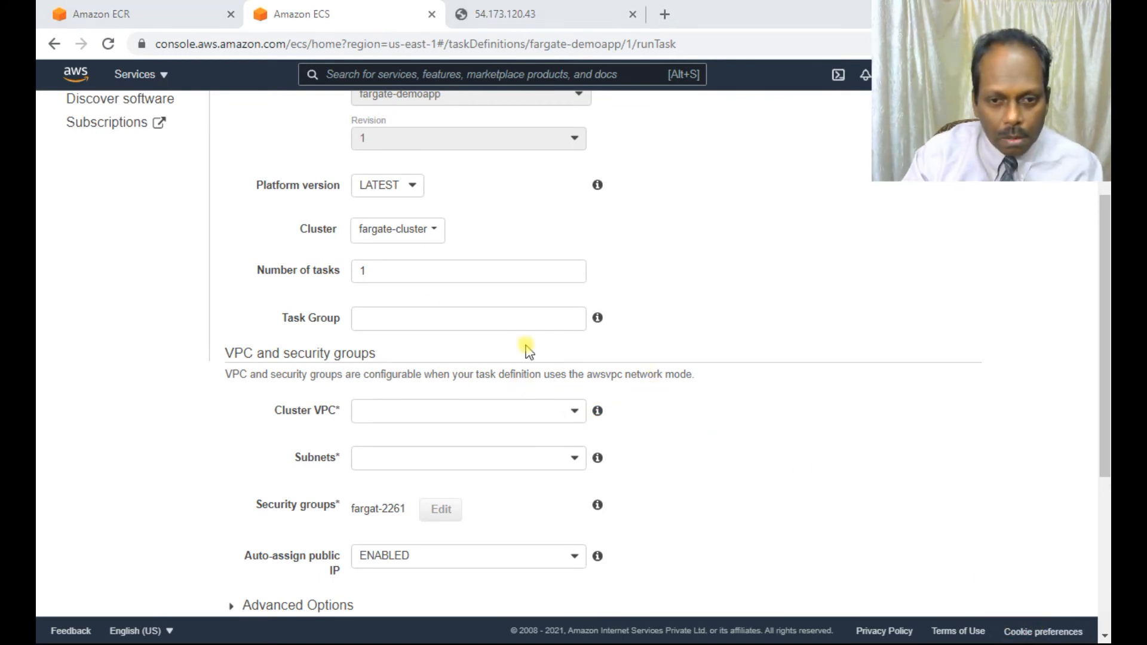
click(577, 413)
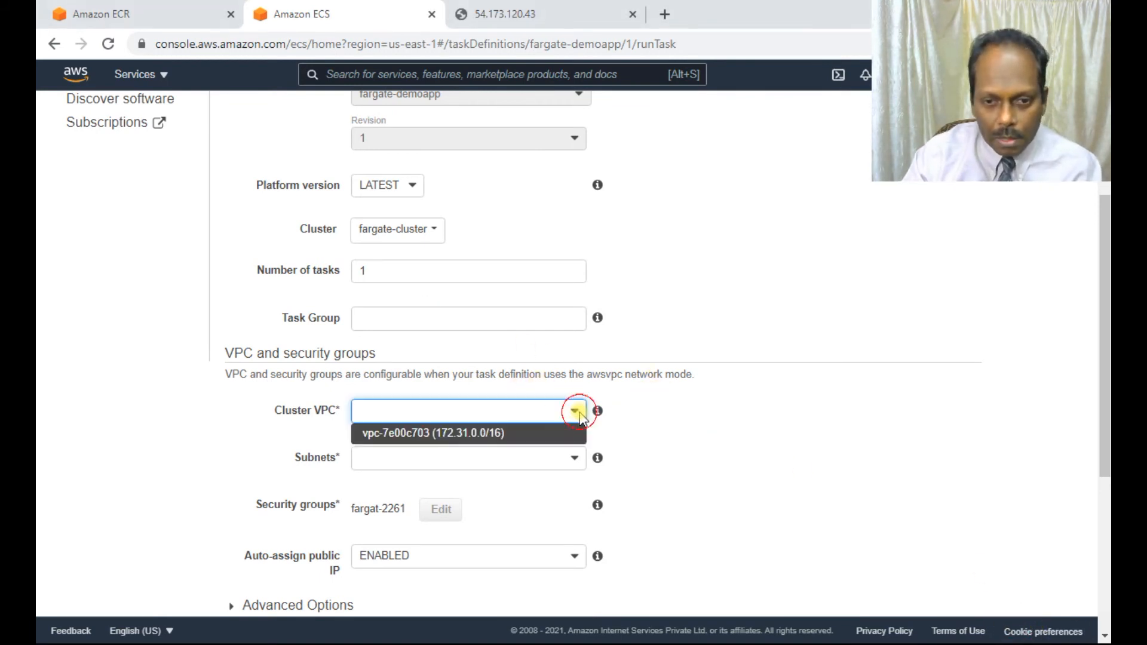
click(469, 435)
Add the subnets subnet-a310a4fc (us-east-1a), subnet-2f05b30e (us-east-1c) and subnet-75cdb638 (us-east-1d) to the task
click(410, 459)
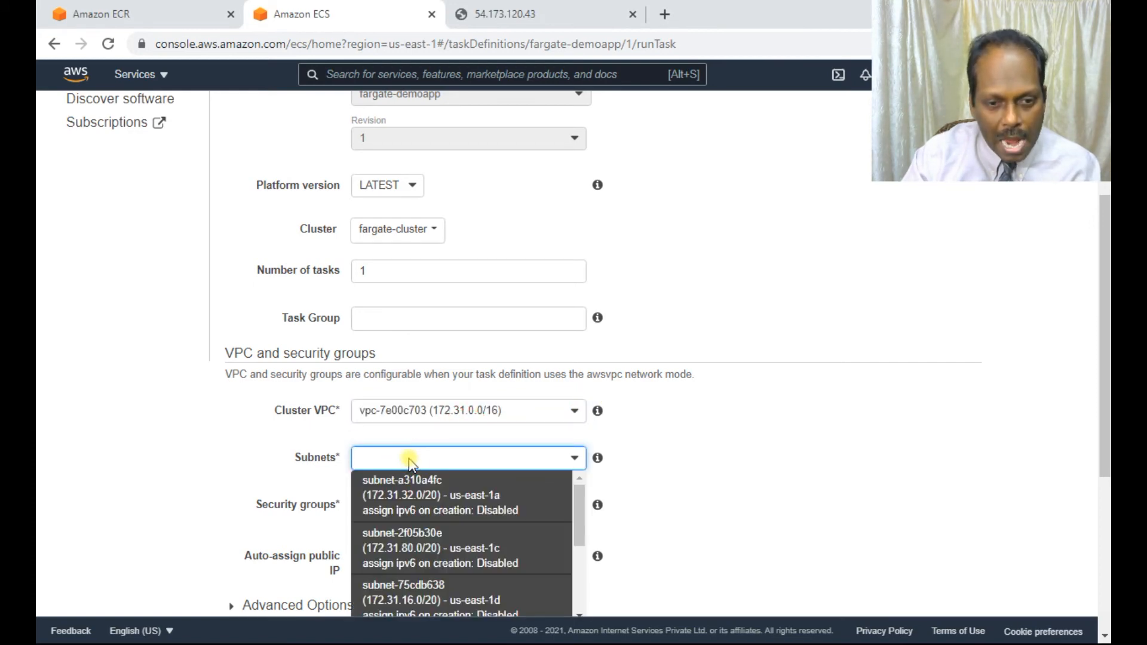
scroll(547, 465, down, 3)
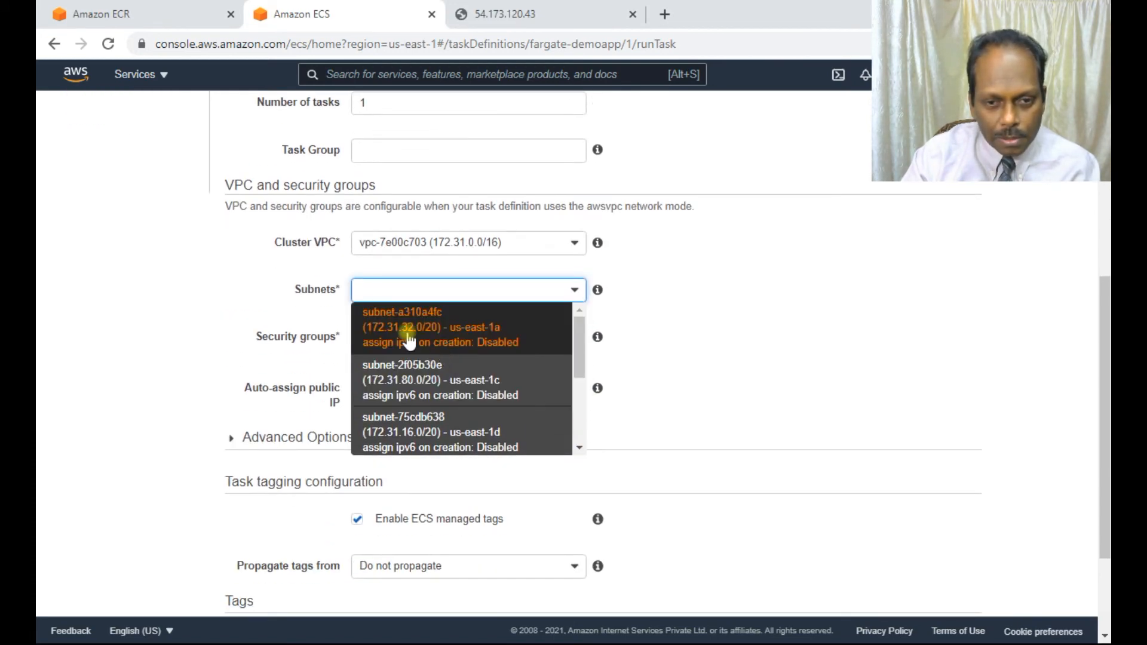
scroll(500, 329, down, 2)
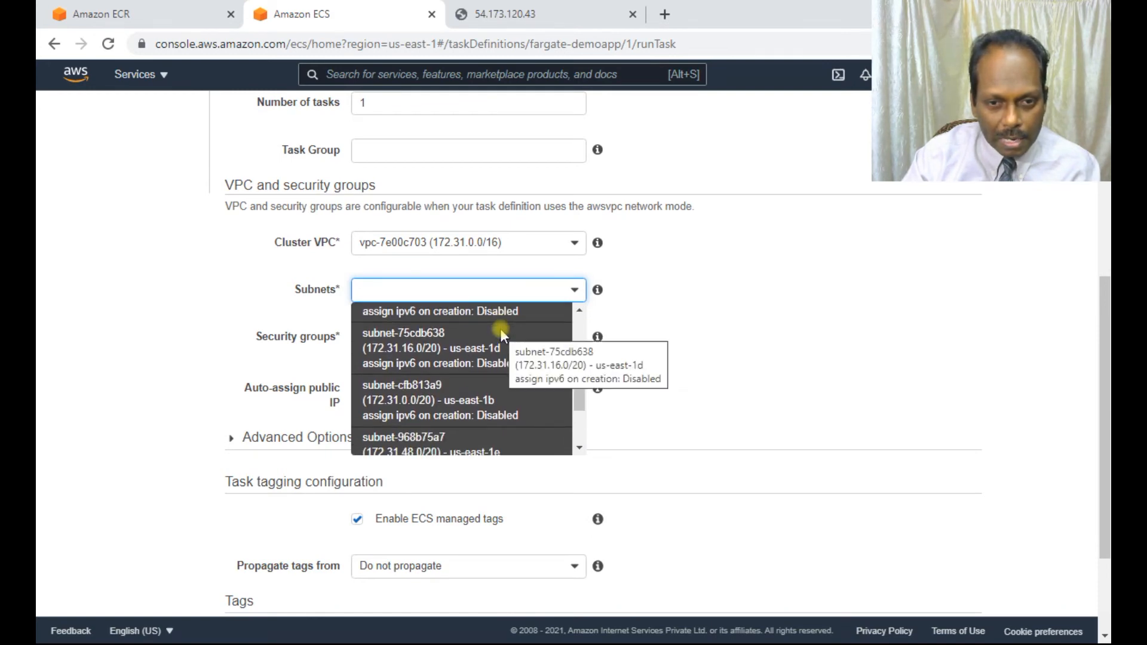
scroll(500, 329, up, 2)
click(481, 343)
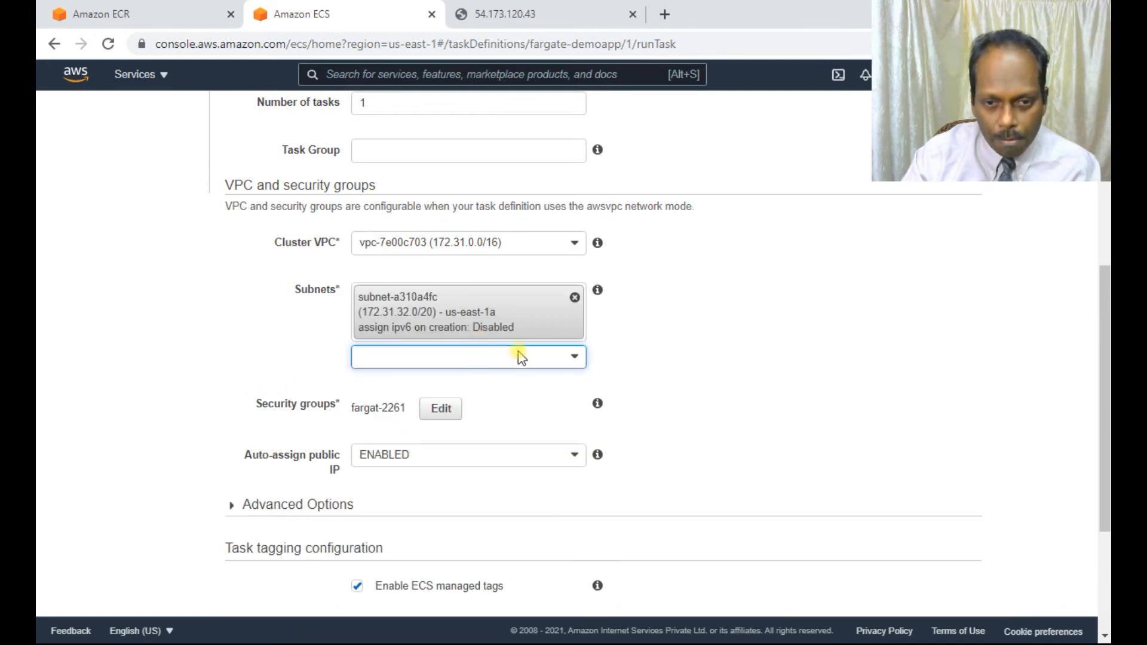
click(575, 365)
click(479, 445)
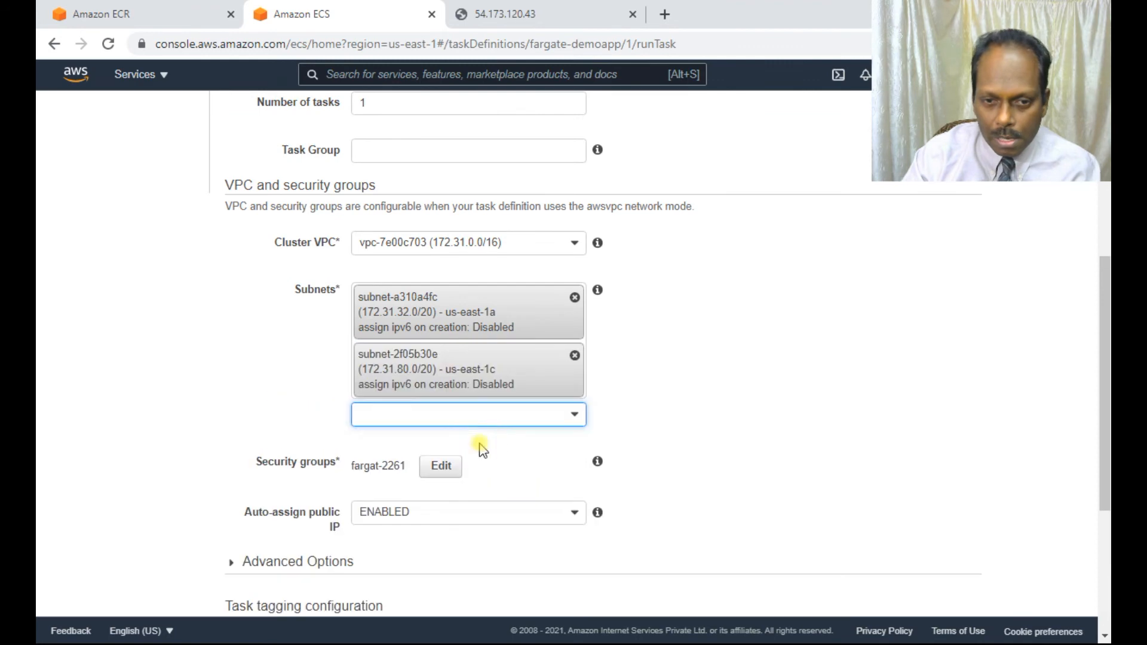
click(532, 414)
click(475, 551)
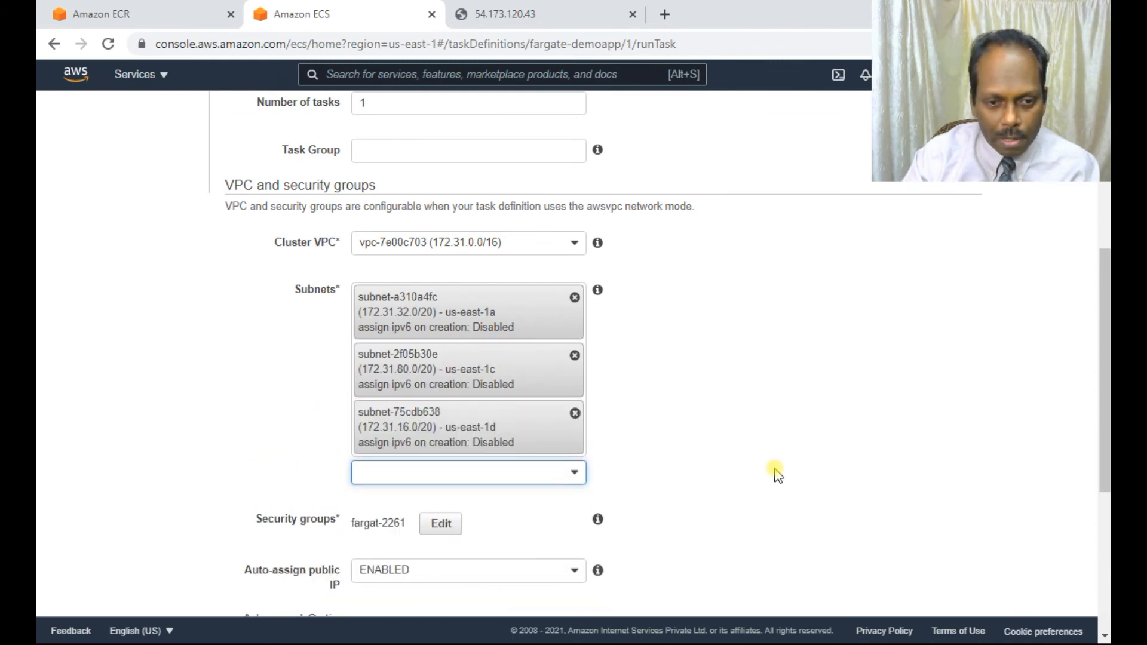
Run the task on fargate-cluster, keeping the default security group, public IP and tagging settings
scroll(740, 403, down, 3)
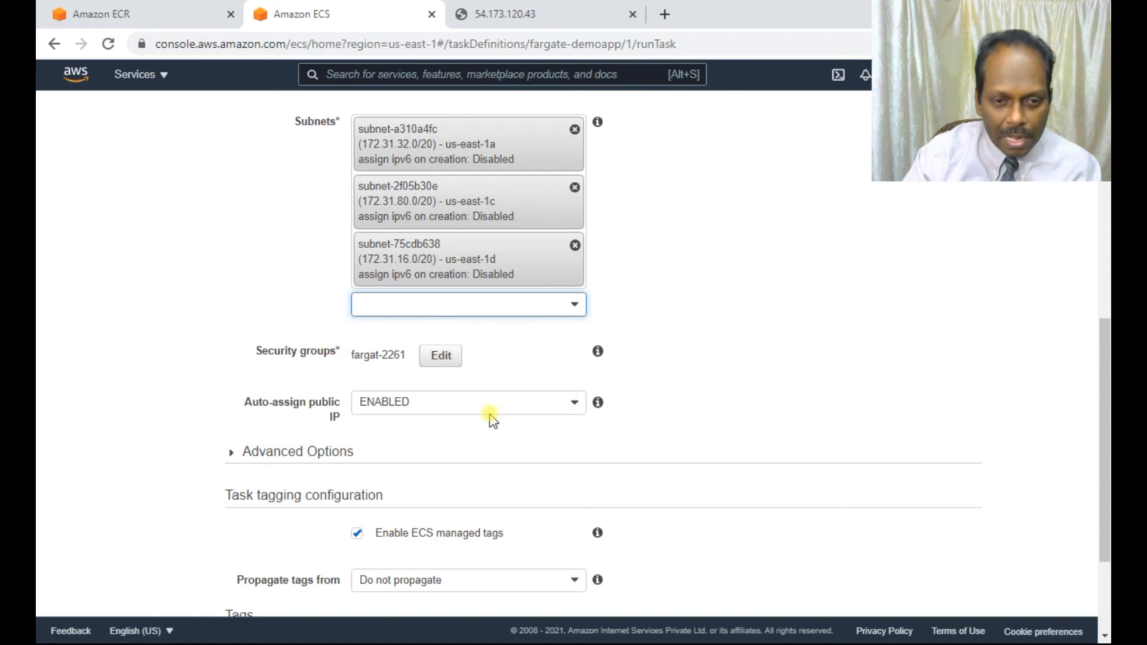
scroll(494, 420, down, 3)
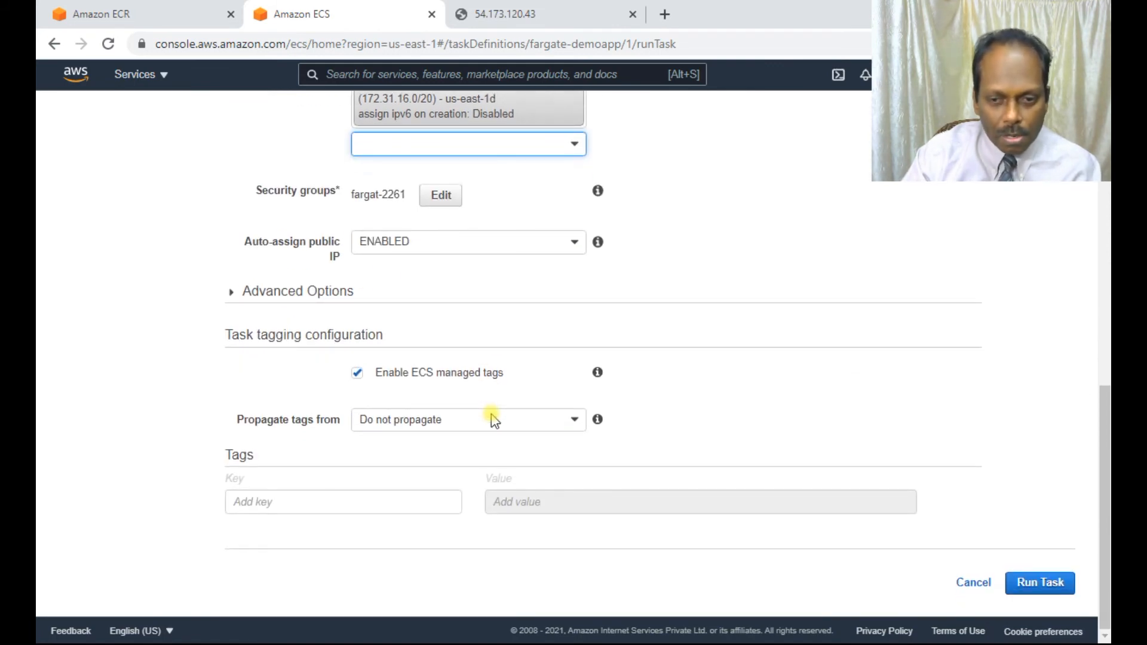
click(1044, 583)
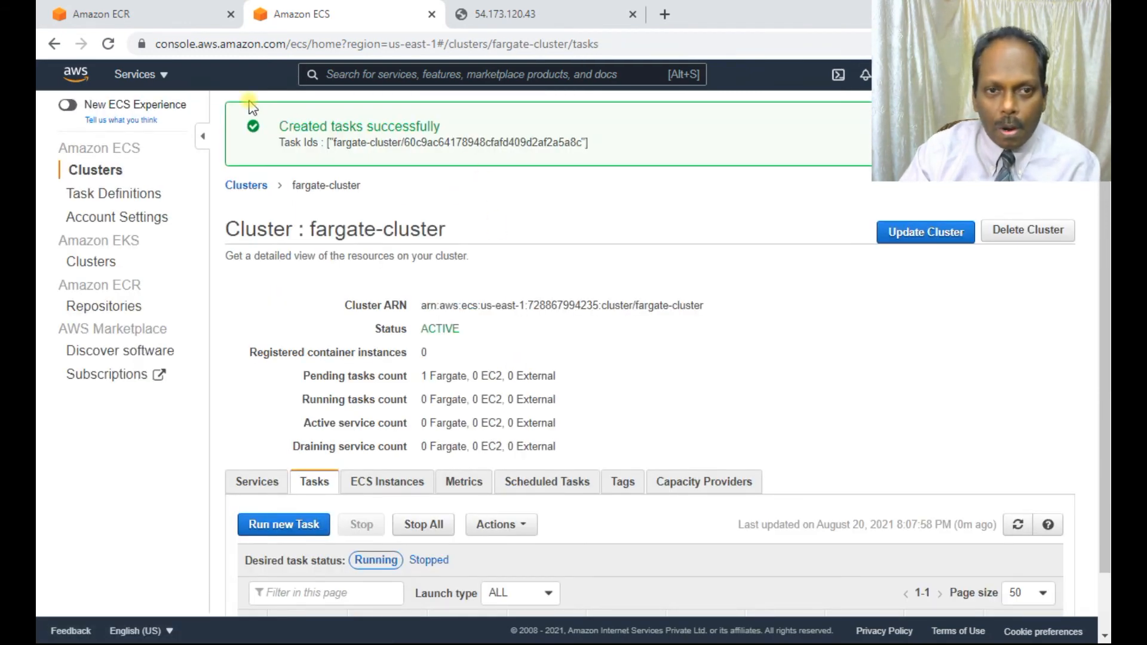
Check the status of fargate-cluster and the launched task in its task list
double_click(439, 330)
scroll(629, 335, down, 1)
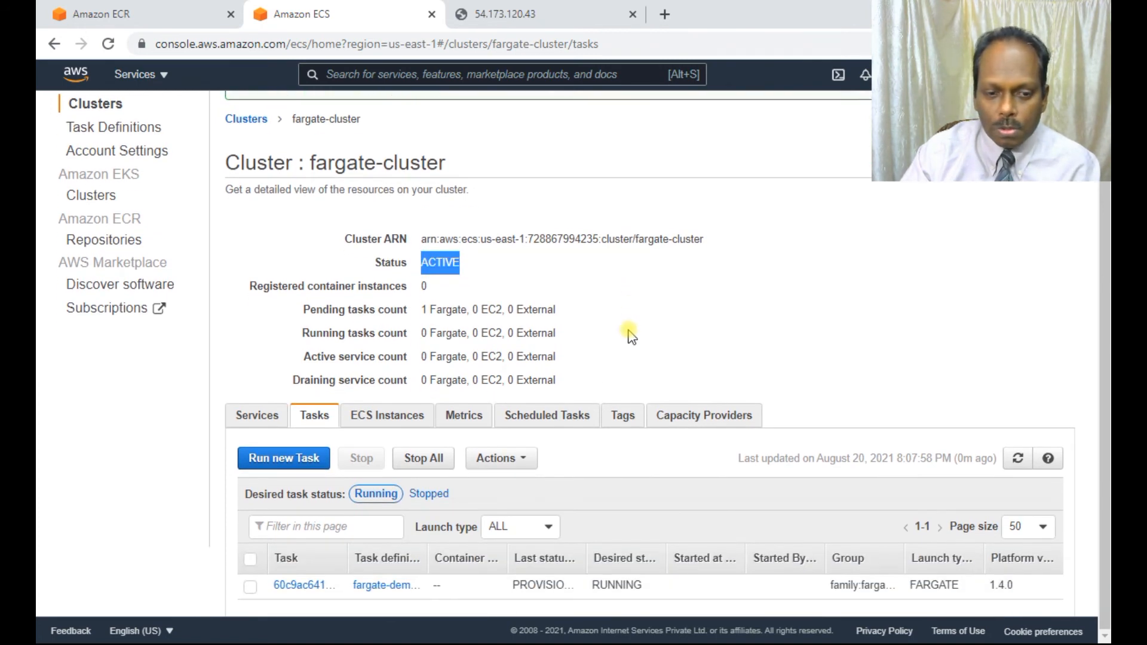
scroll(632, 336, up, 1)
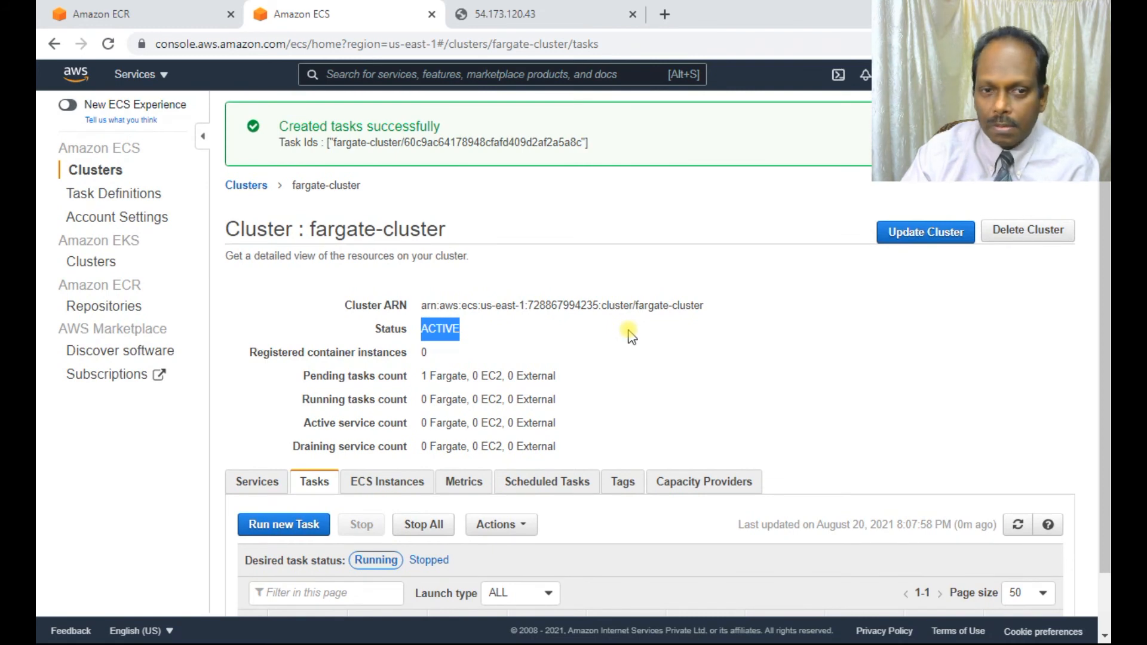
Refresh the fargate-cluster task list, open the running task's details, and copy its public IP address
key(F5)
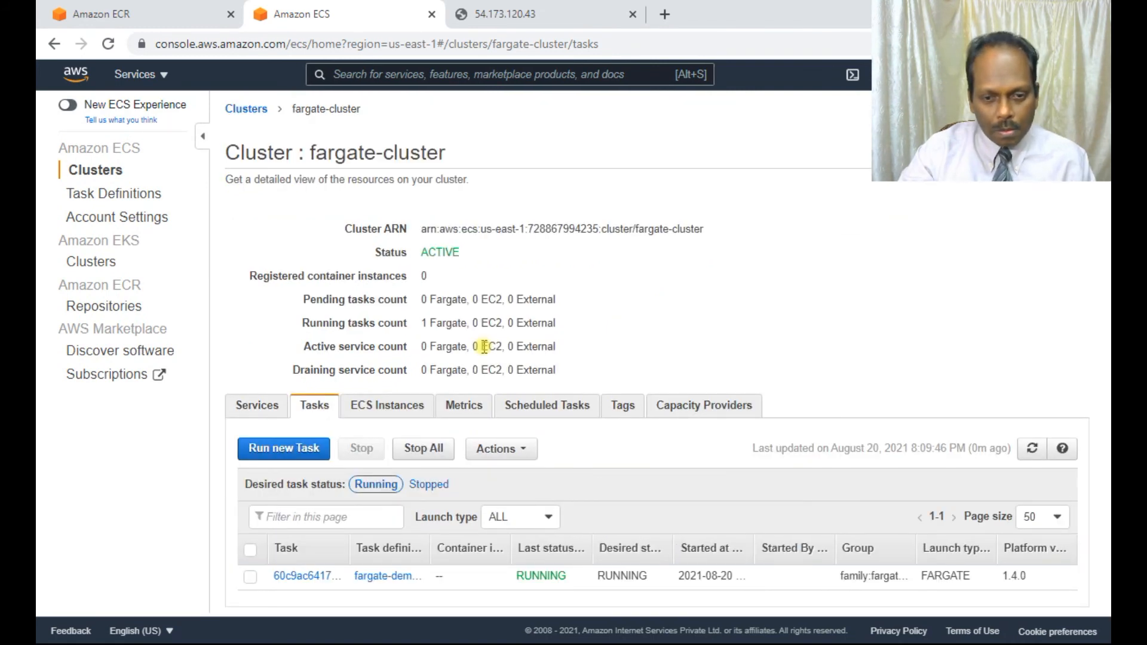
click(330, 577)
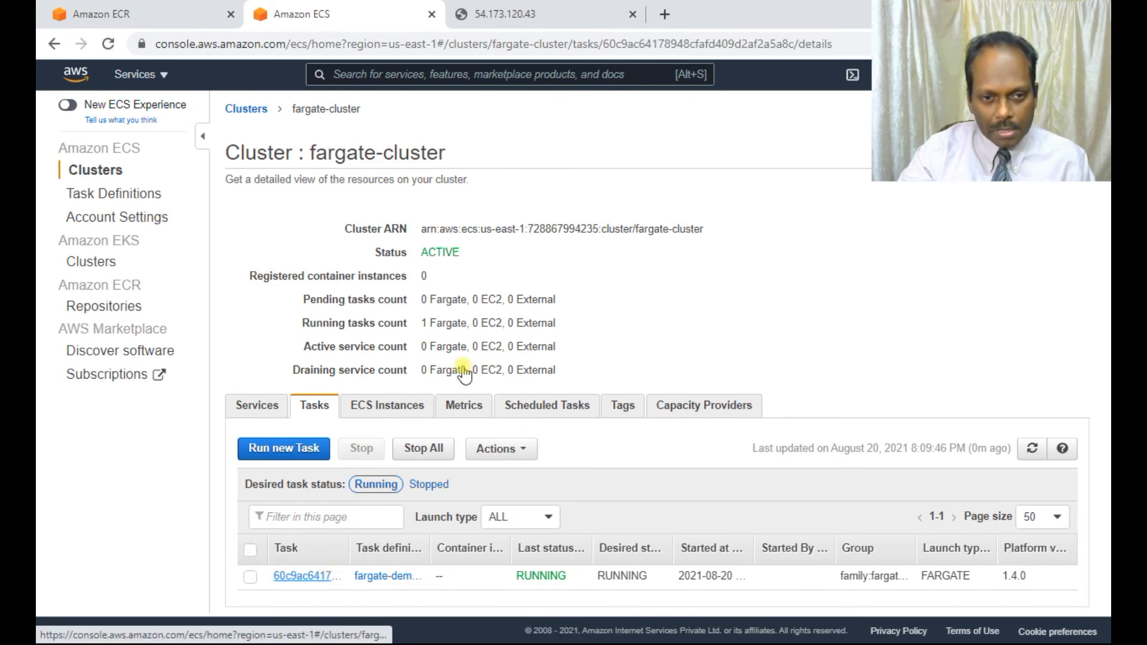
scroll(491, 331, down, 2)
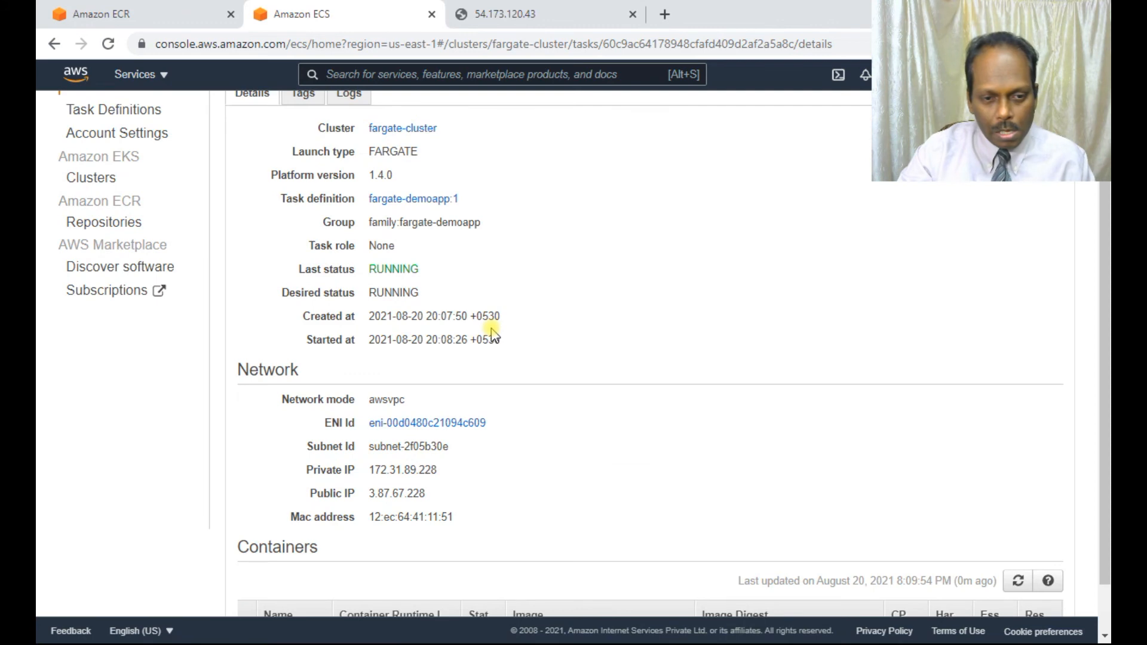
double_click(394, 494)
right_click(396, 499)
click(423, 508)
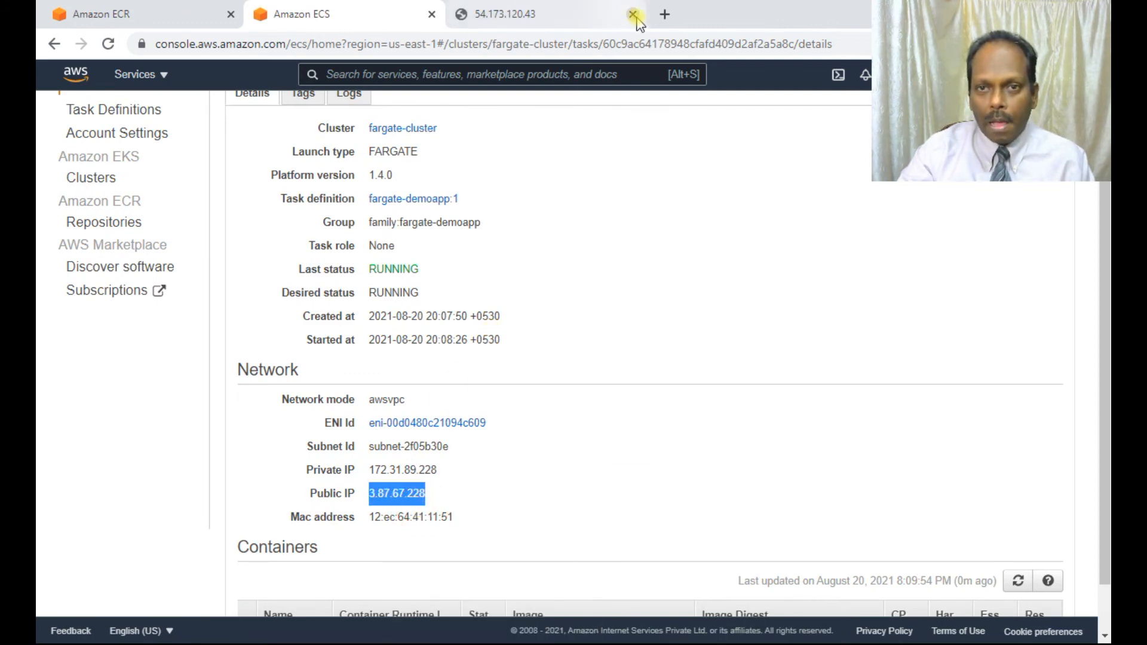
Close the 54.173.120.43 page and load the task's public IP 3.87.67.228 in a new browser tab
click(587, 14)
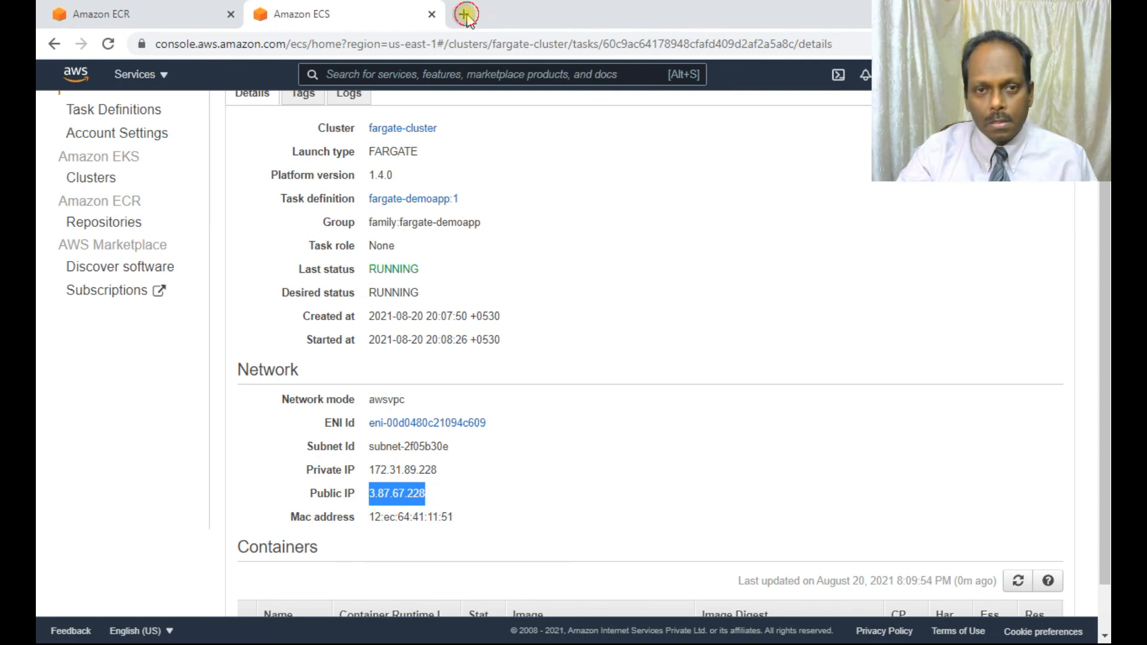
click(472, 15)
key(ctrl+v)
key(Return)
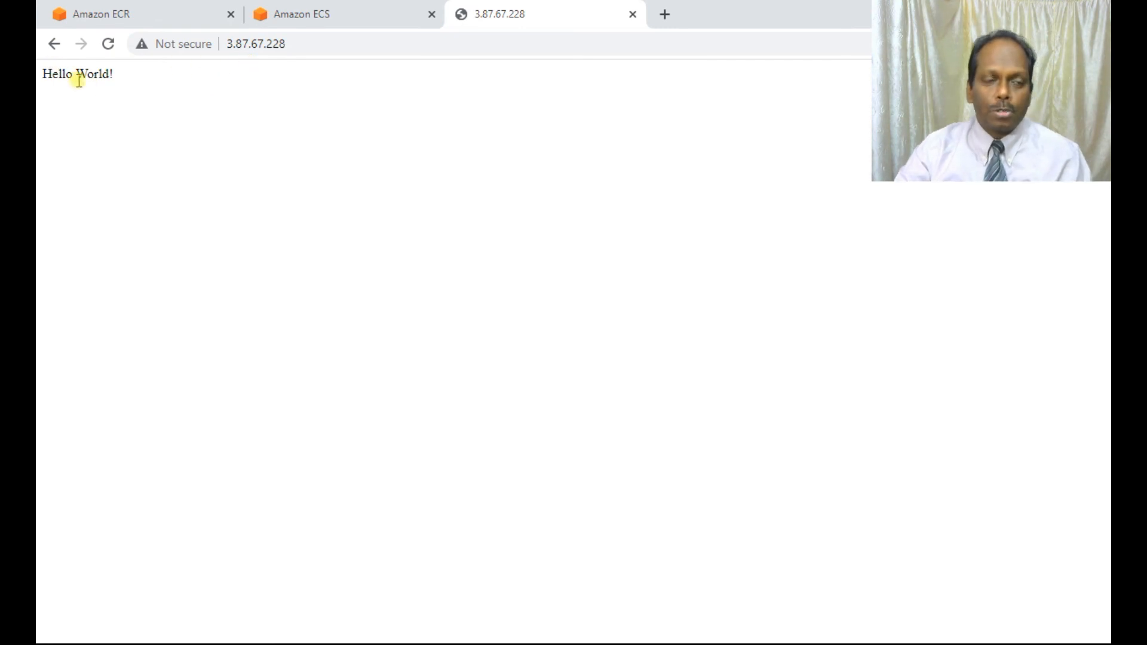
Return to the ECS task details, and switch to the Word notes to review the remaining deployment steps
click(306, 18)
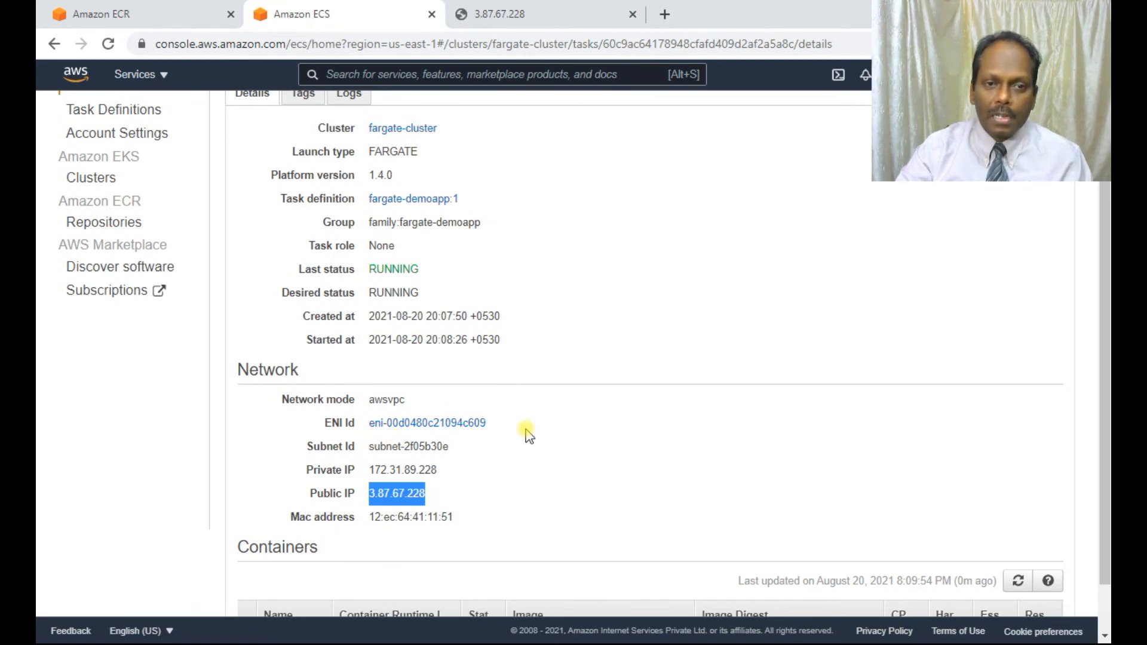
scroll(528, 435, up, 2)
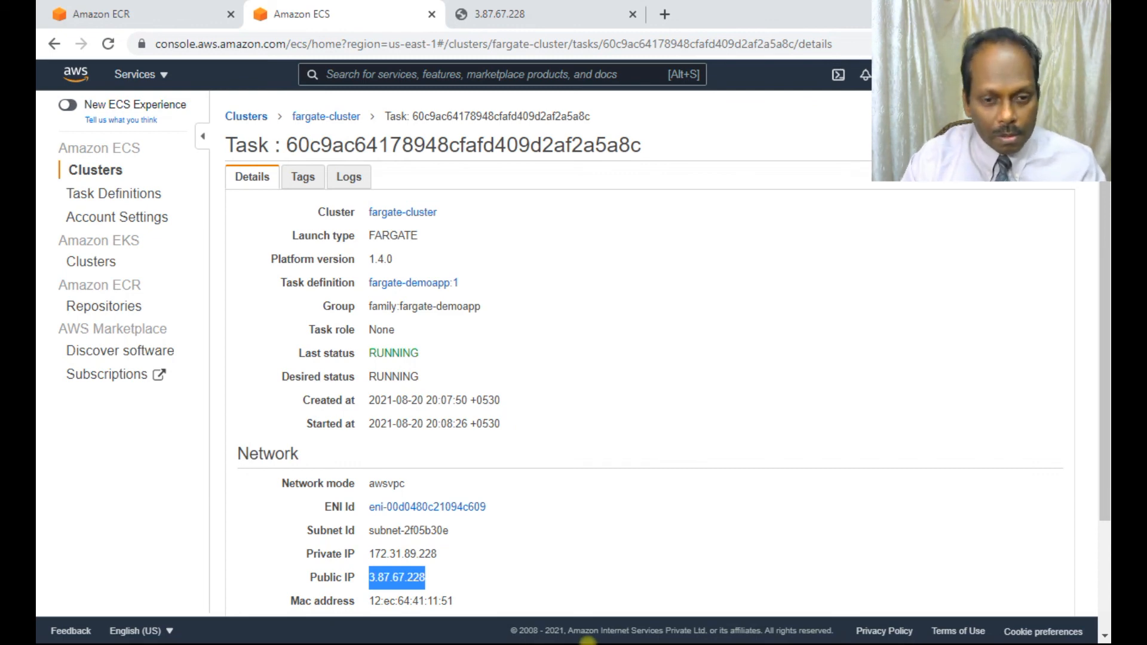
key(alt+Tab)
scroll(674, 507, down, 3)
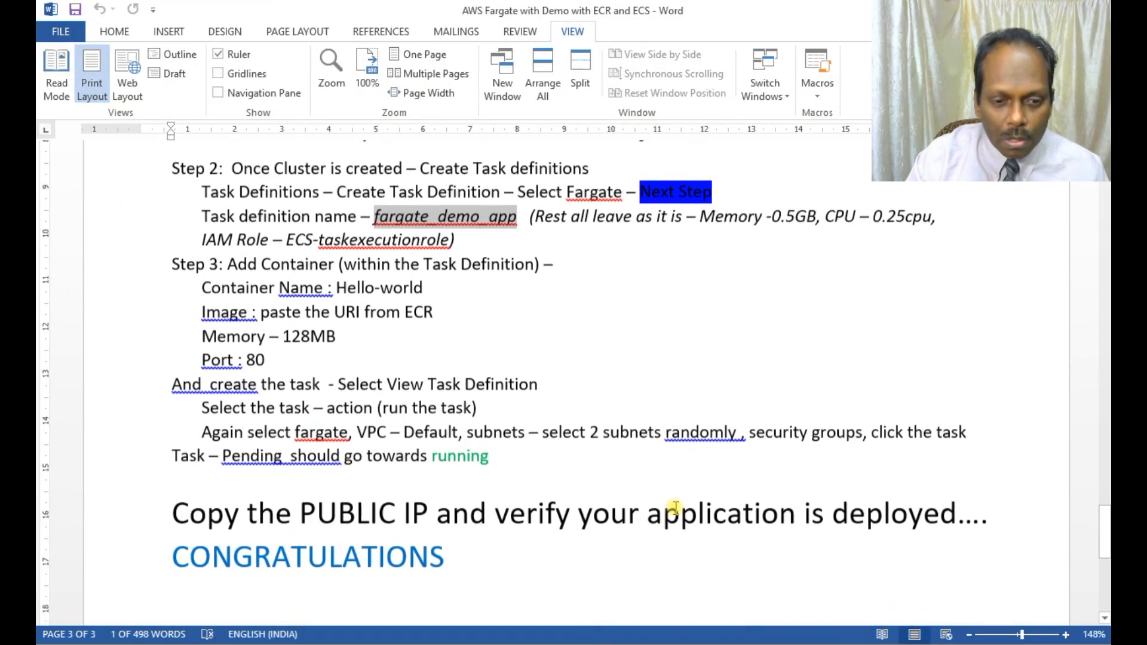